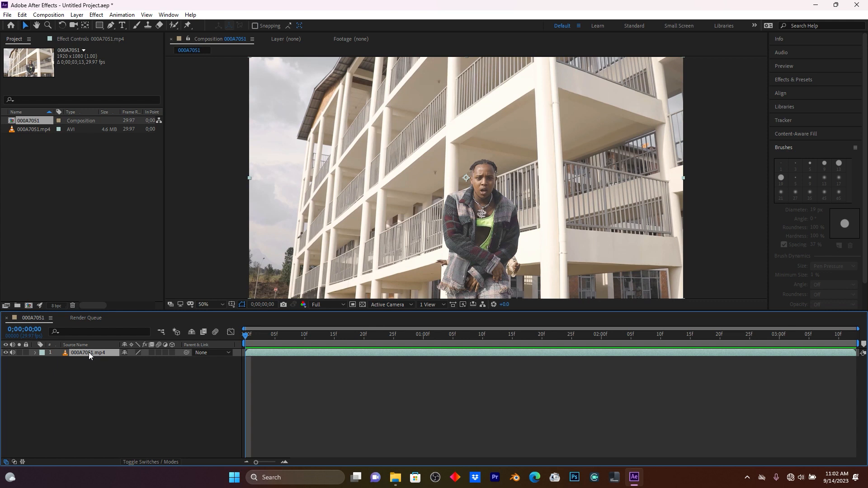
Open the 000A7051.mp4 layer for rotoscoping and paint a Roto Brush foreground stroke over the man at the first frame
double_click(89, 354)
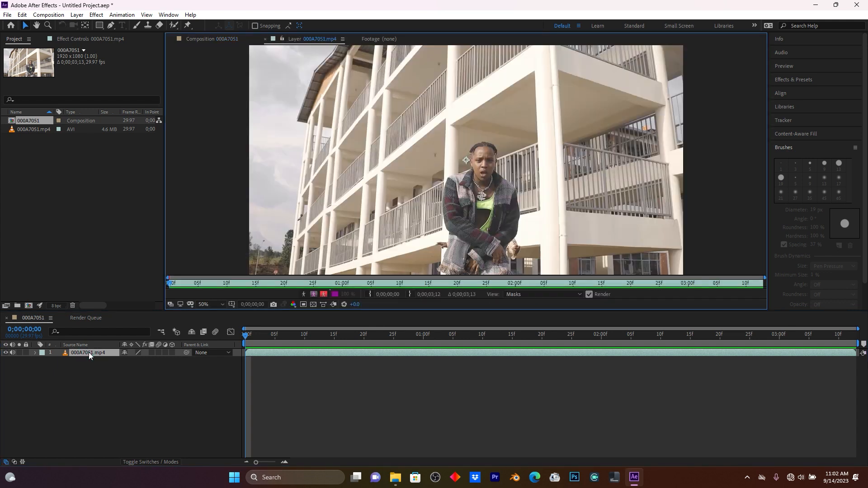
click(175, 26)
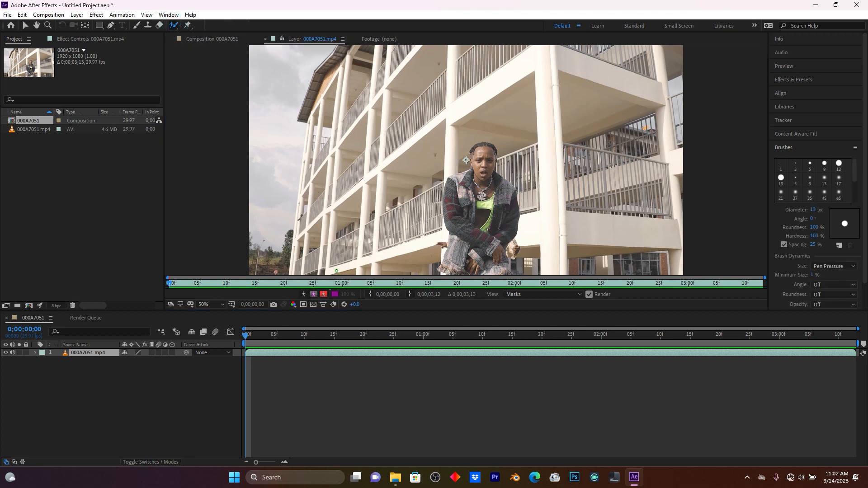
drag(302, 334, 245, 336)
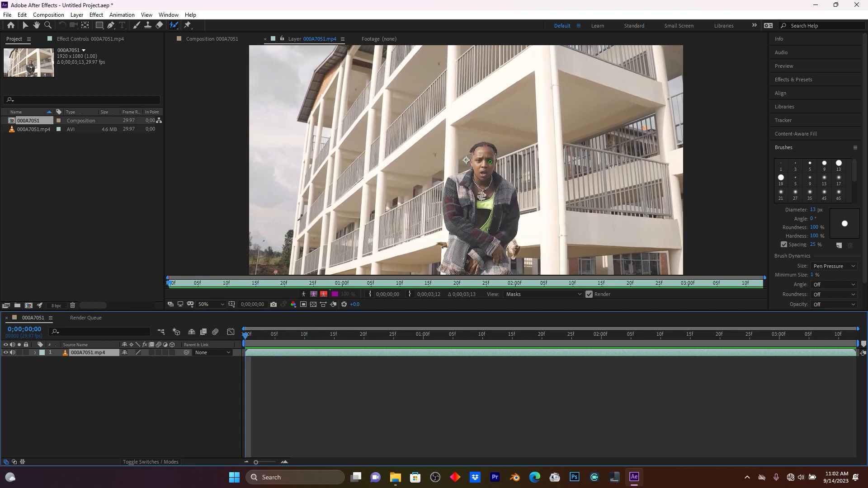
mouse_move(491, 271)
mouse_down()
mouse_move(461, 267)
mouse_move(454, 196)
mouse_move(482, 153)
mouse_move(507, 200)
mouse_move(493, 258)
mouse_move(473, 264)
mouse_up()
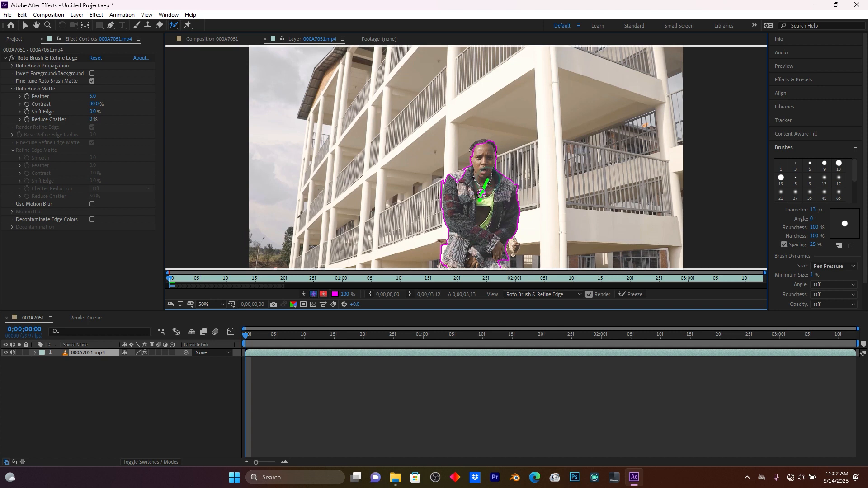
Add Roto Brush foreground strokes over the man's jacket, hair and lower clothing at the first frame
drag(476, 172, 449, 184)
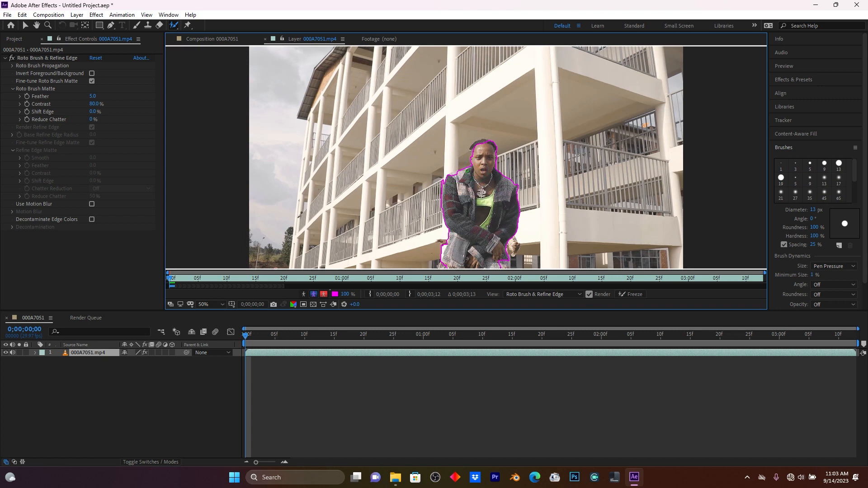
mouse_move(489, 144)
mouse_down()
mouse_move(481, 141)
mouse_move(488, 149)
mouse_up()
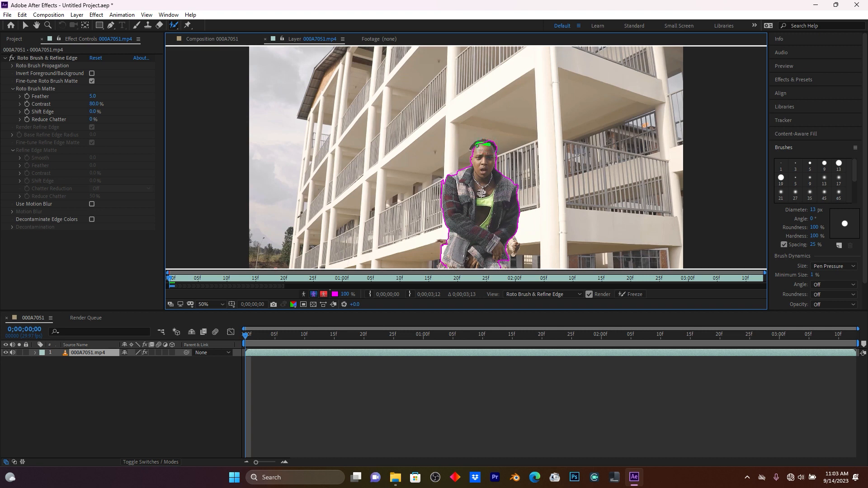
mouse_move(504, 262)
mouse_down()
mouse_move(499, 251)
mouse_move(499, 266)
mouse_up()
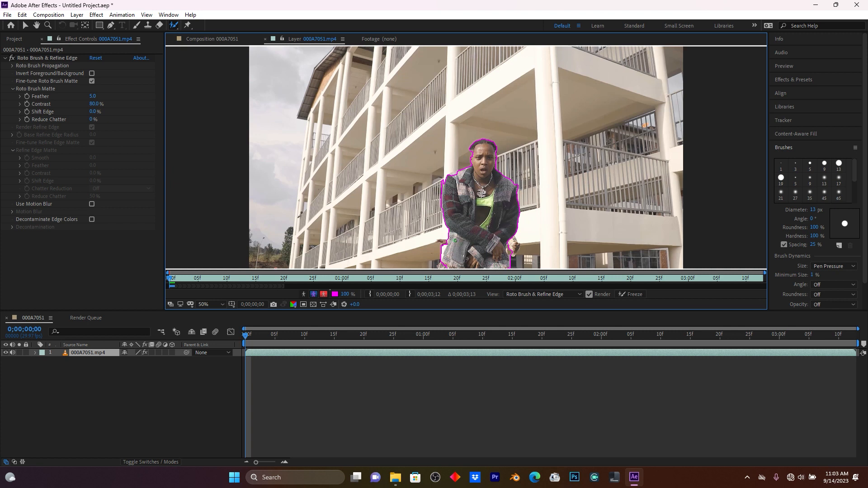
drag(460, 173, 468, 171)
Refine the matte edge around the man's hair and both shoulders with short Roto Brush strokes at the first frame
key(period)
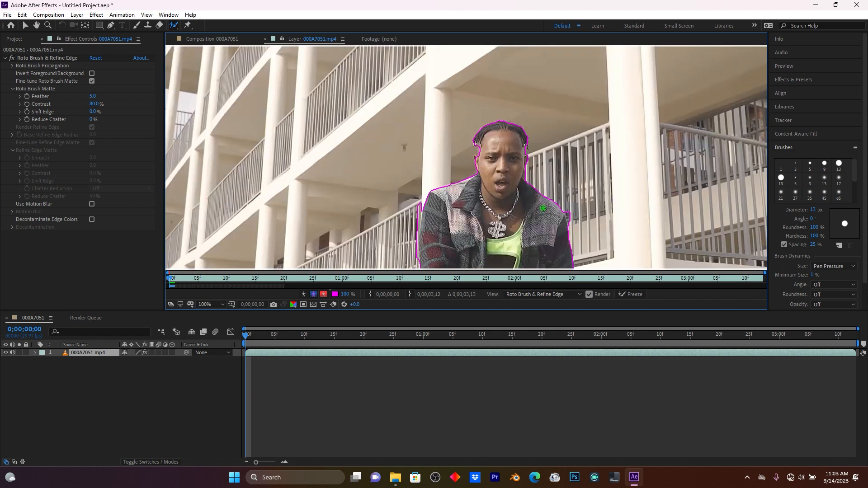
drag(478, 144, 481, 155)
drag(465, 136, 446, 172)
drag(564, 201, 576, 219)
scroll(461, 194, down, 2)
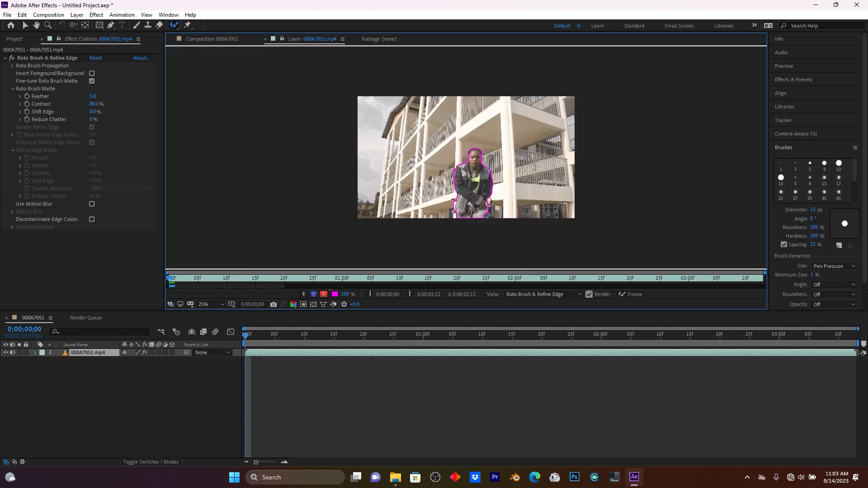
scroll(466, 190, up, 1)
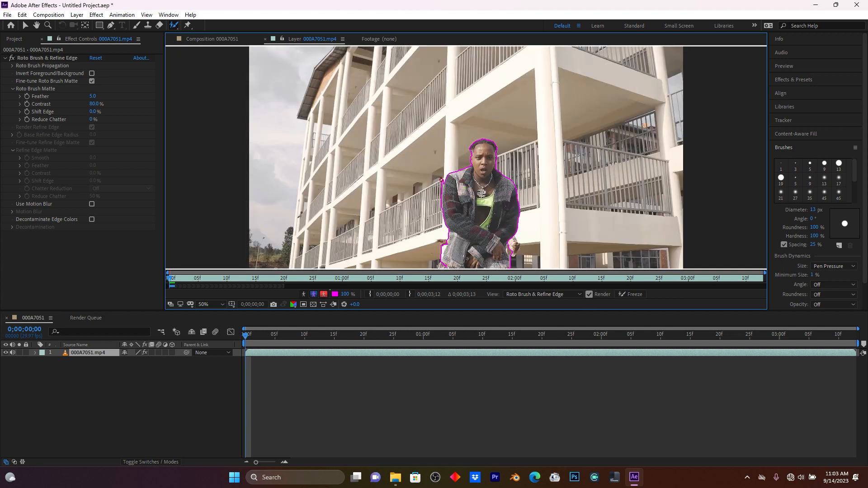
drag(441, 179, 443, 178)
Advance the clip frame by frame from the start to propagate the Roto Brush matte to 0;00;00;21
click(791, 67)
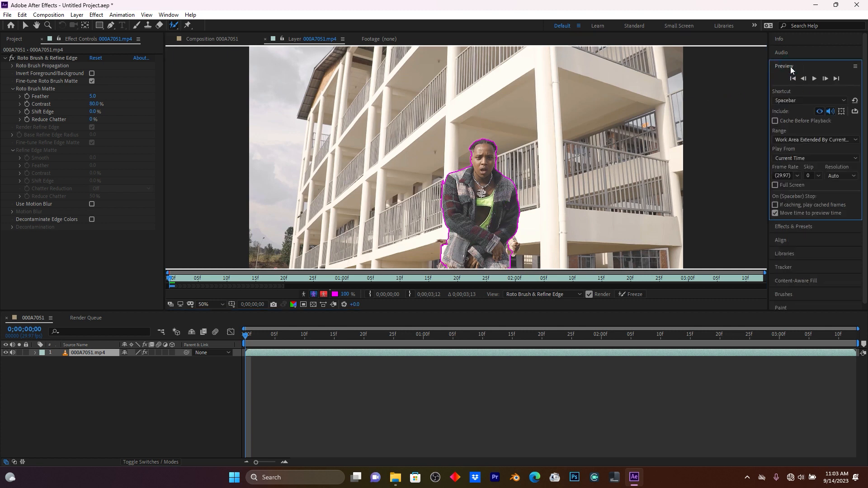
click(826, 79)
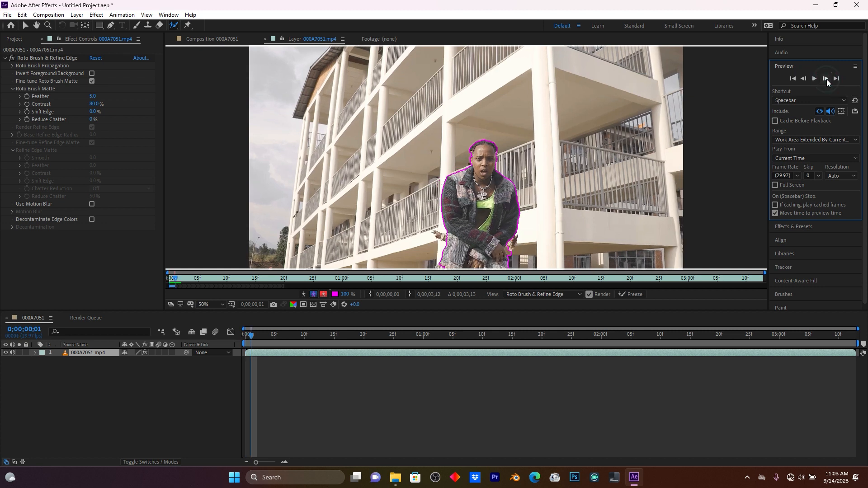
click(826, 78)
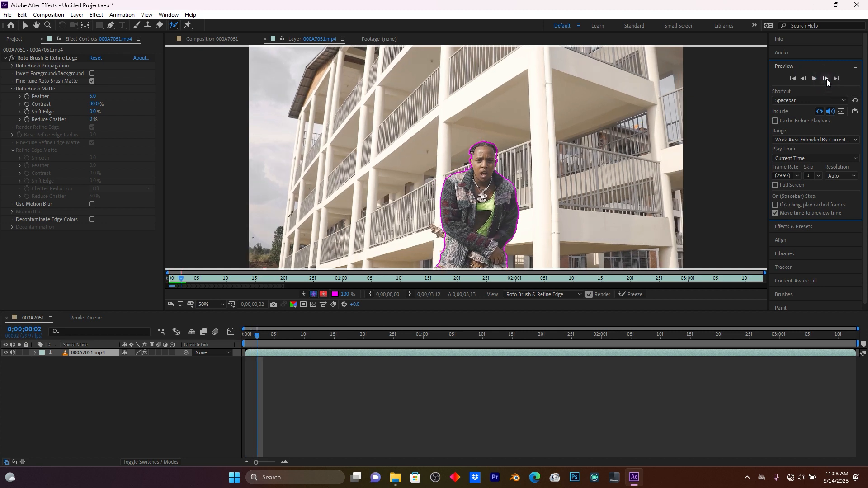
click(826, 80)
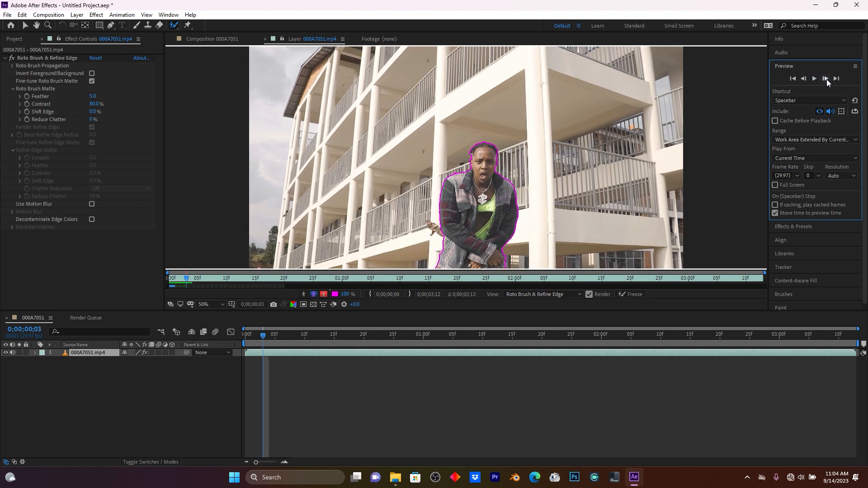
click(827, 80)
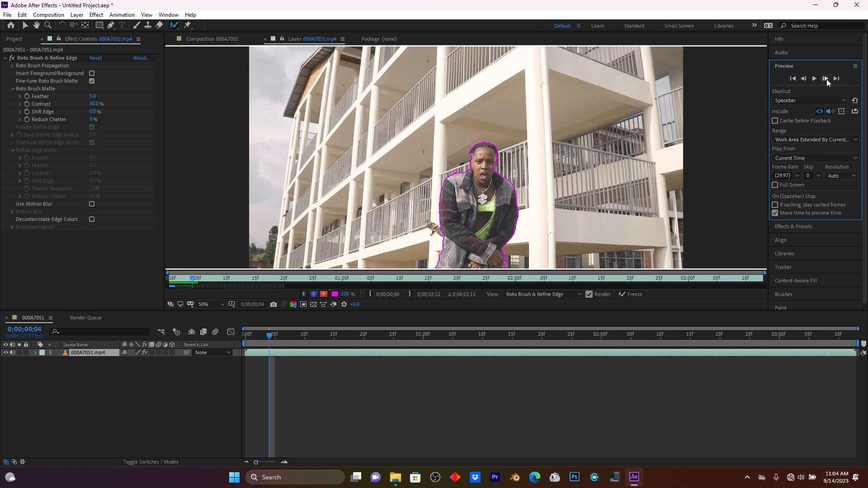
click(827, 80)
click(826, 79)
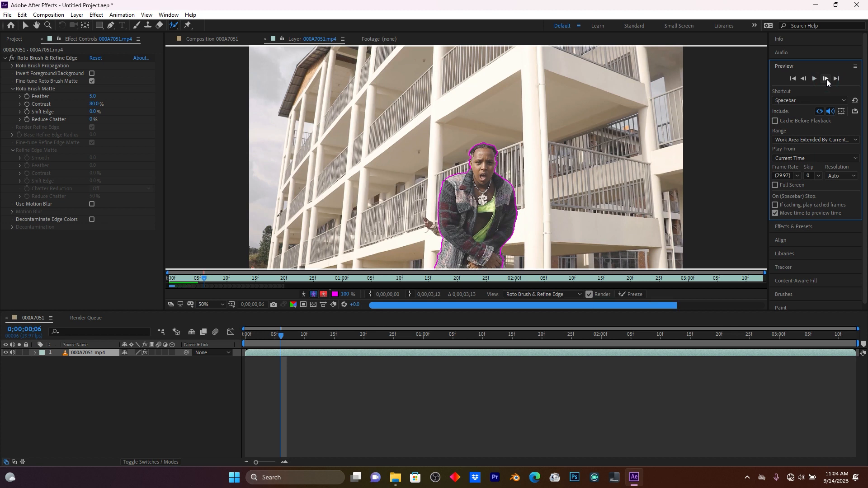
click(827, 80)
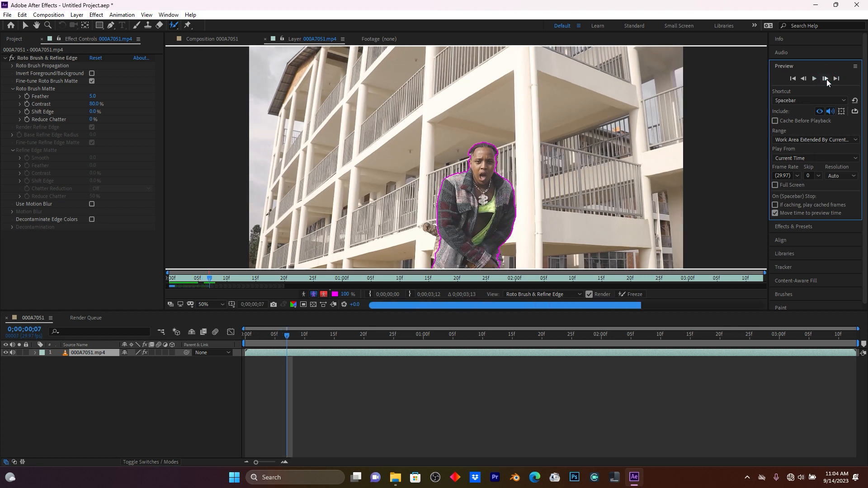
click(827, 79)
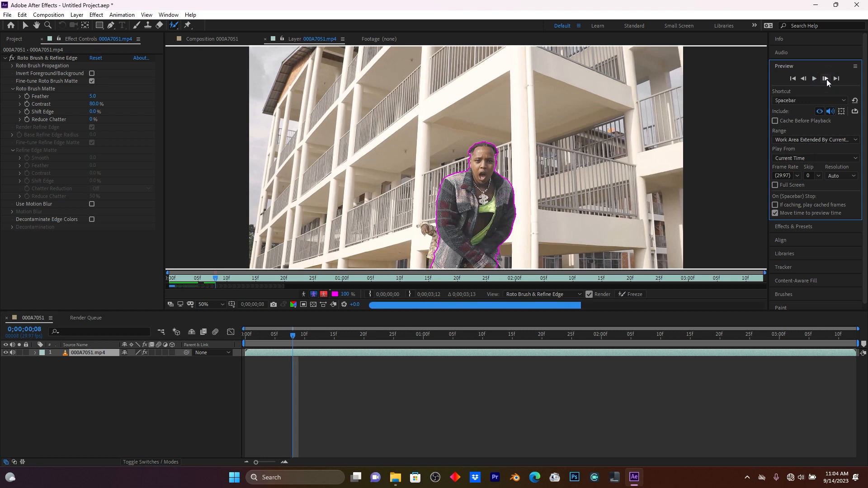
click(827, 80)
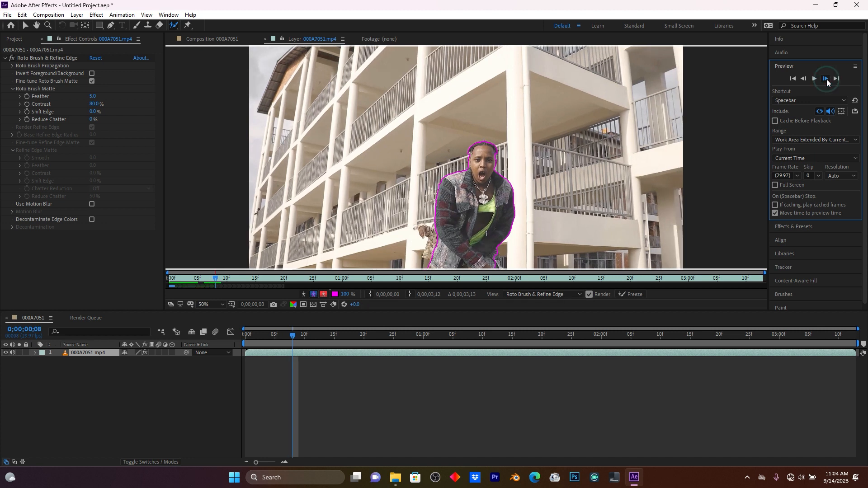
click(827, 80)
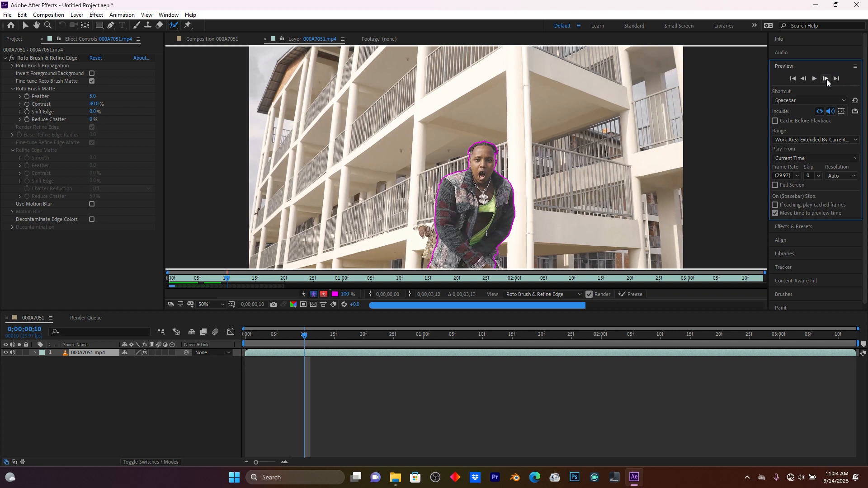
click(827, 80)
click(827, 80)
click(826, 80)
click(827, 80)
click(827, 79)
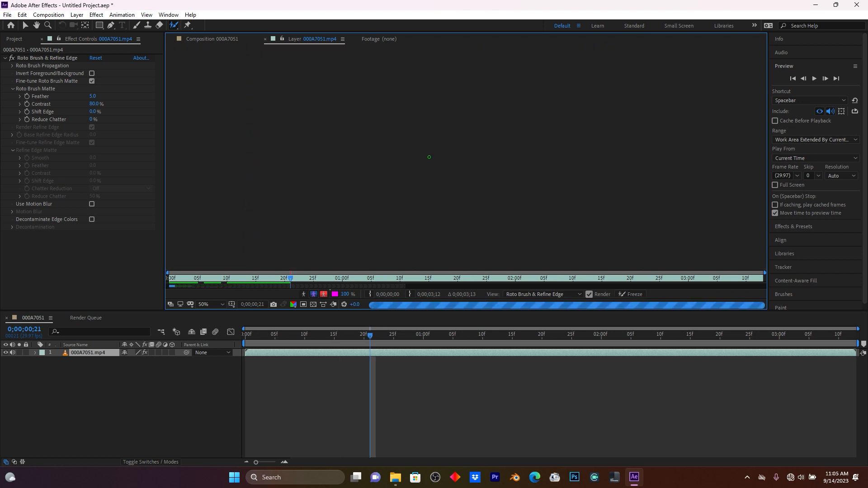
Continue propagating the matte and correct its edge beside the man's arm and jacket with Roto Brush strokes at 0;00;01;04 and 0;00;01;11
scroll(429, 157, up, 2)
scroll(462, 161, down, 1)
scroll(320, 151, down, 1)
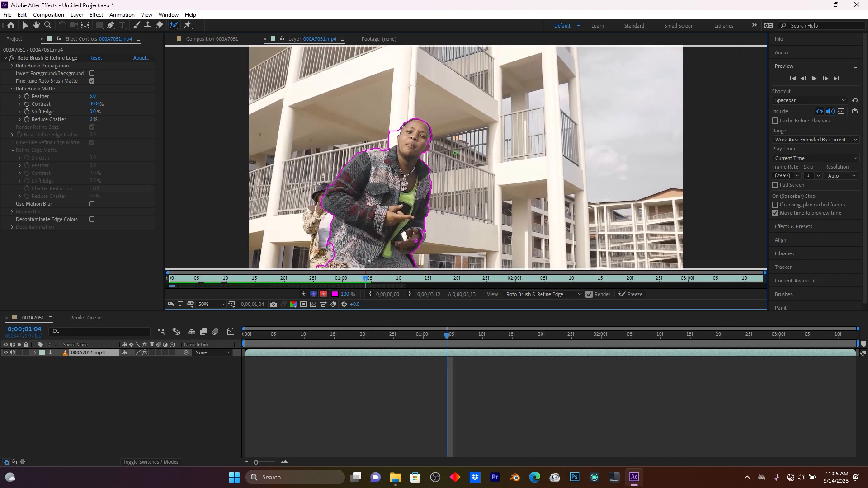
key(space)
drag(334, 235, 336, 259)
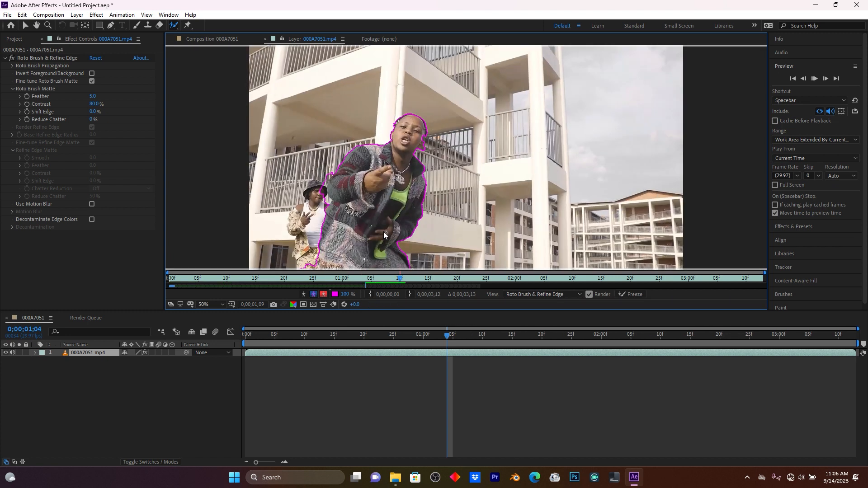
key(space)
drag(317, 205, 322, 189)
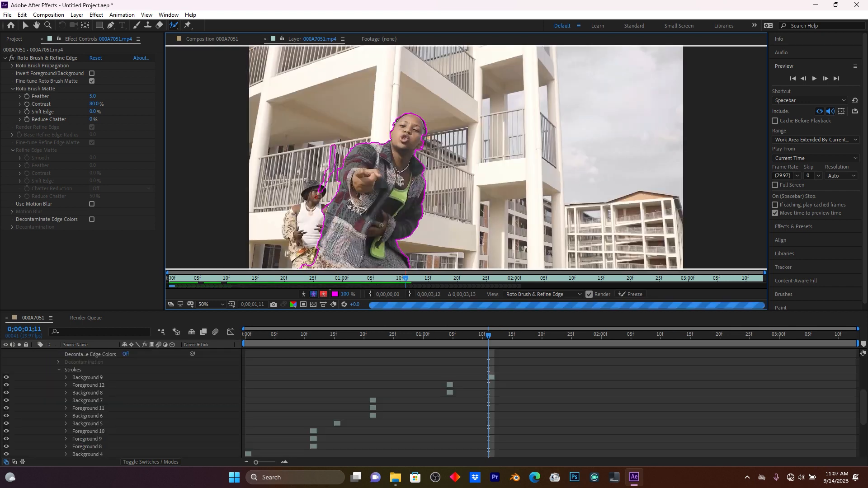
Collapse the layer's properties and propagate the roto matte to 0;00;01;25, inspecting the outline there
click(35, 353)
key(space)
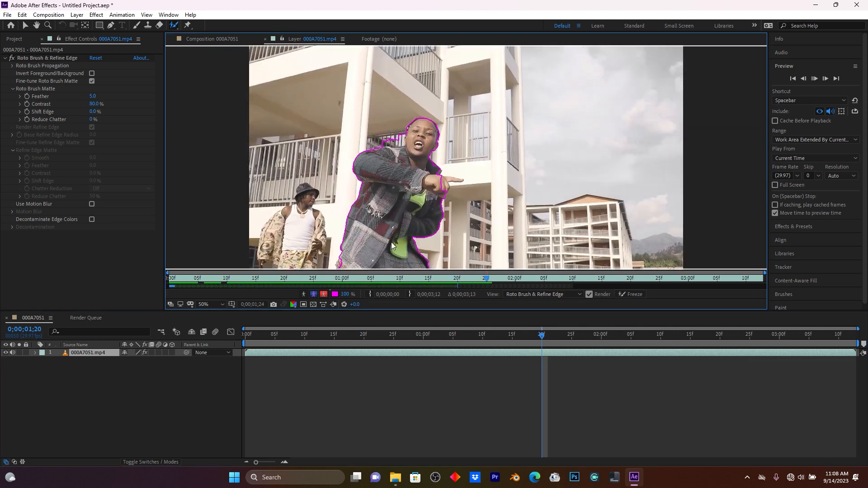
key(space)
scroll(435, 198, up, 1)
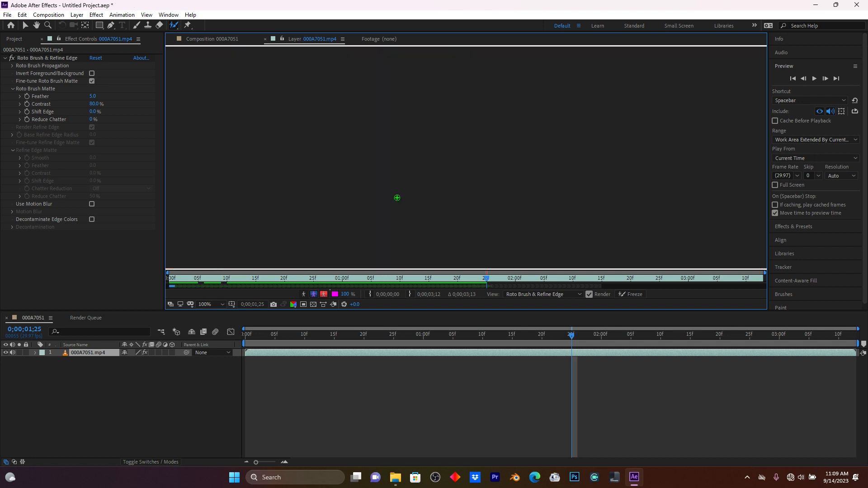
scroll(308, 131, down, 2)
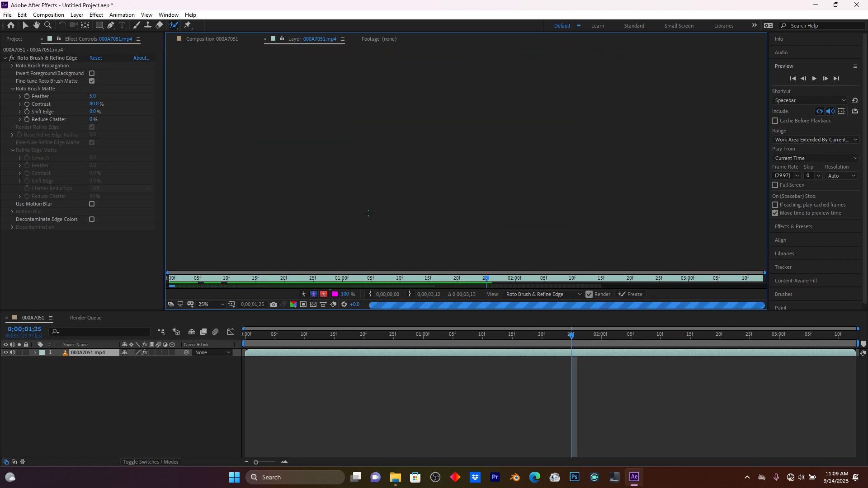
scroll(419, 222, up, 1)
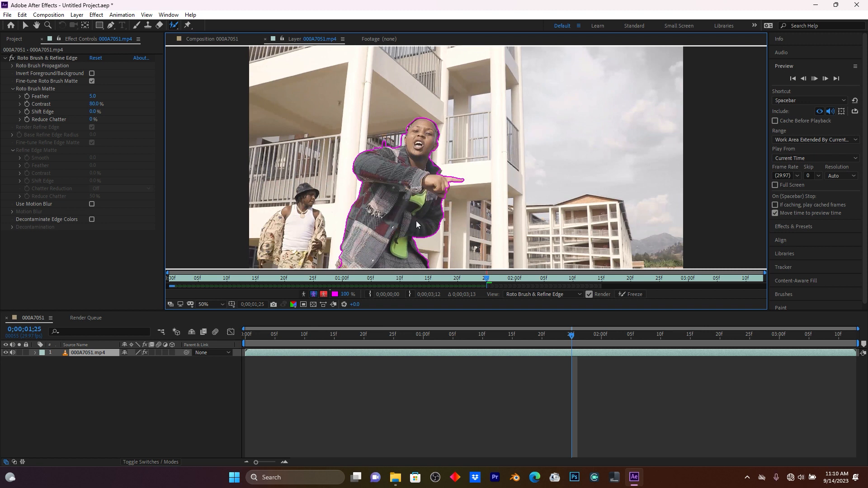
Propagate the matte to 0;00;02;05, add the raised hand and arm, and subtract the railing background beside them
key(space)
scroll(428, 245, up, 1)
drag(315, 111, 376, 182)
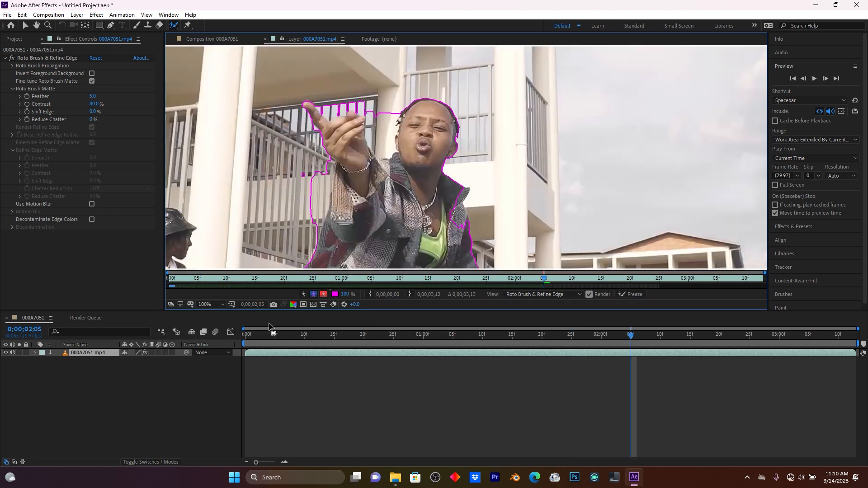
drag(306, 240, 332, 106)
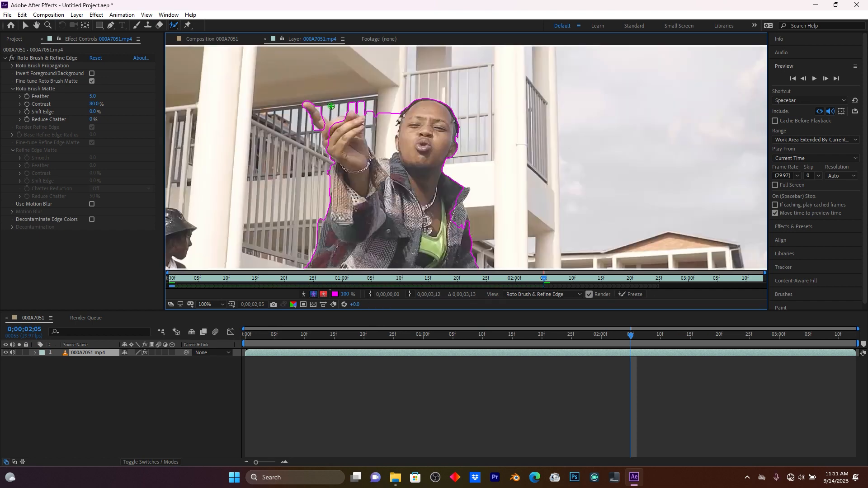
scroll(335, 113, down, 1)
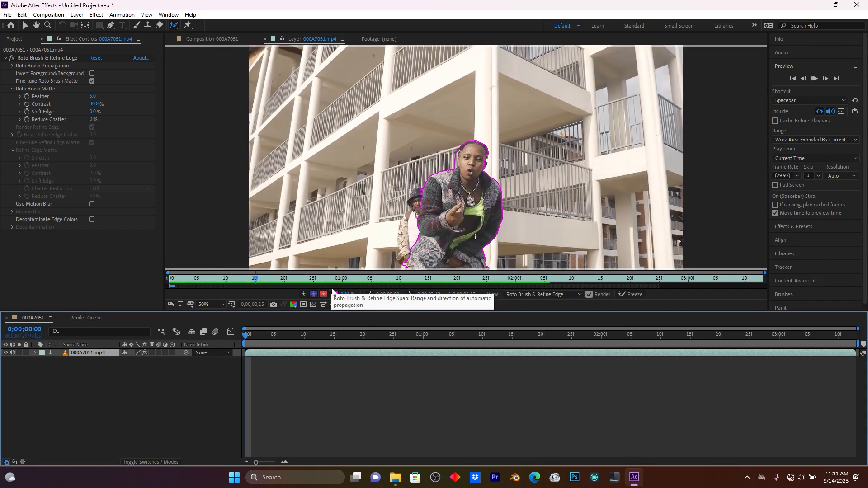
Show the 000A7051 composition, play the cut-out man from the start and scrub back to 0;00;00;03
click(542, 333)
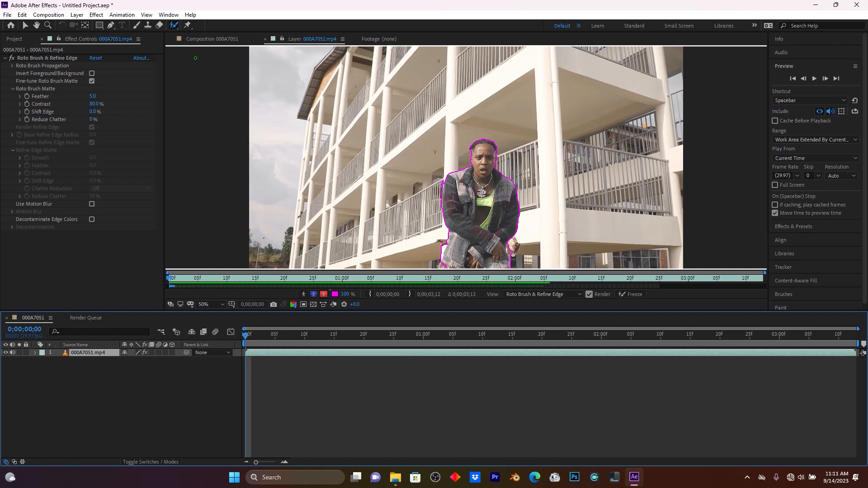
click(207, 40)
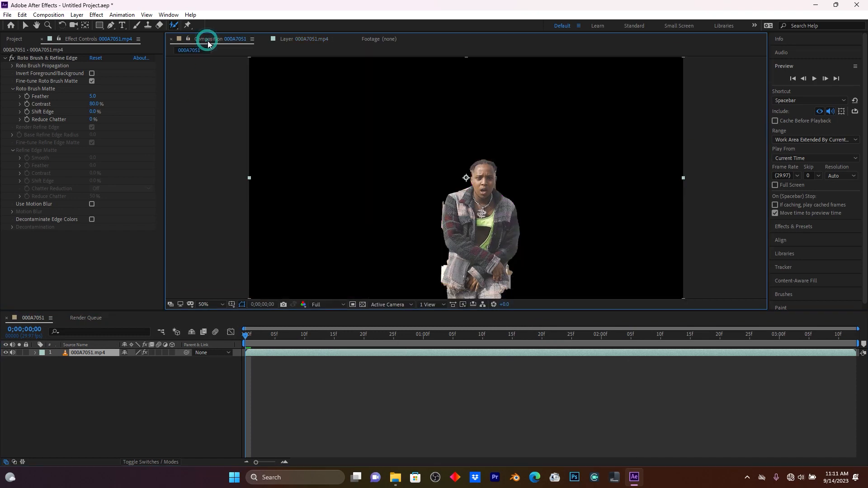
key(space)
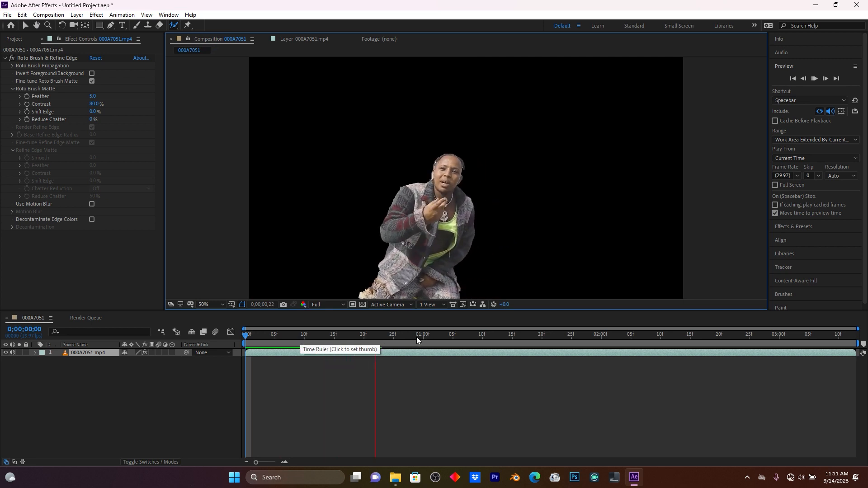
key(space)
drag(396, 339, 259, 338)
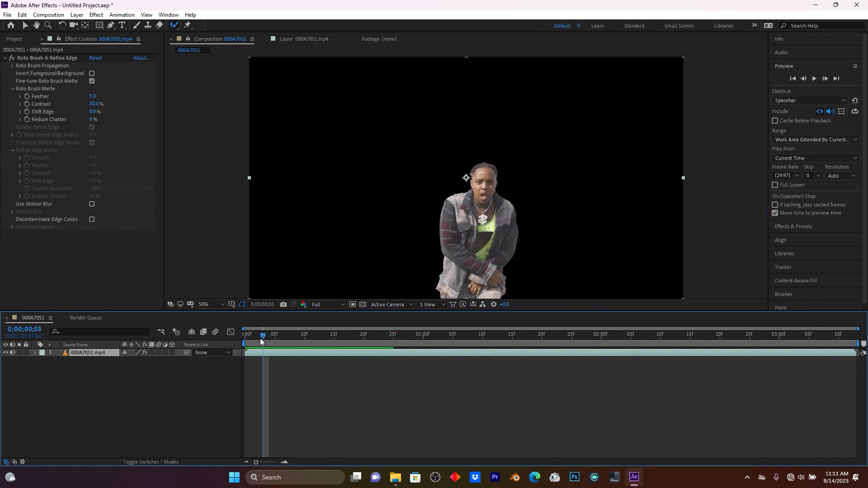
Search the effects library for "offs" and select the Offset distortion effect
click(800, 225)
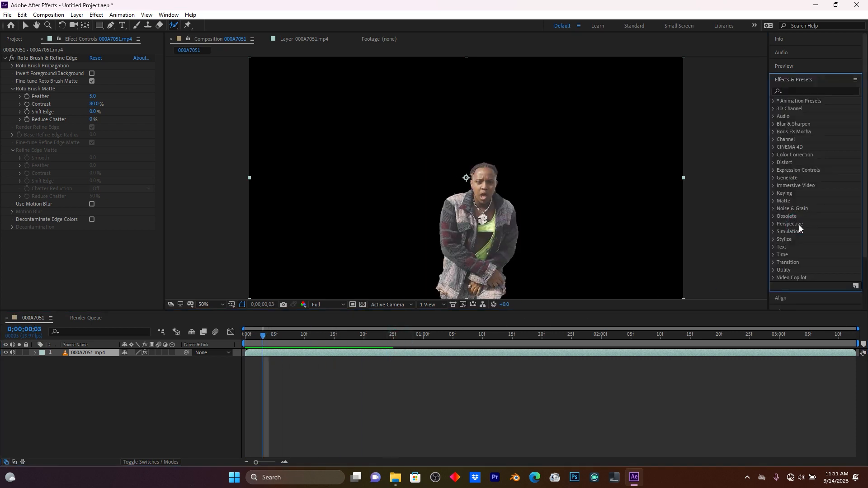
click(808, 92)
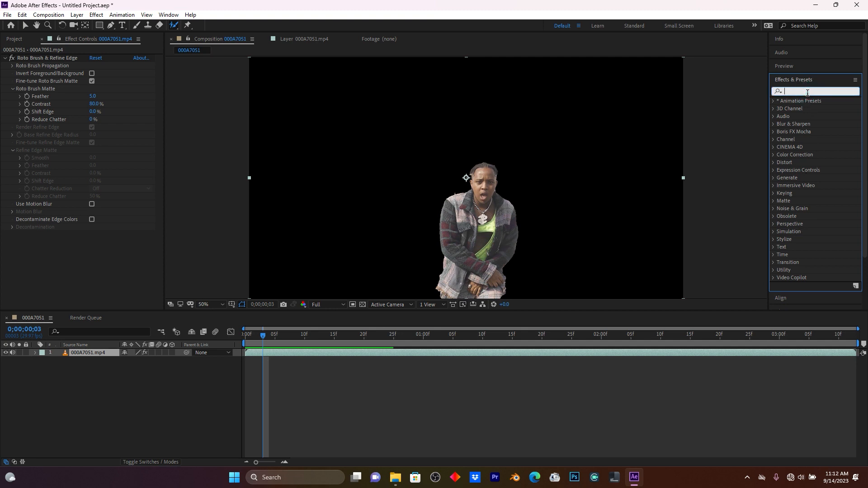
text(o)
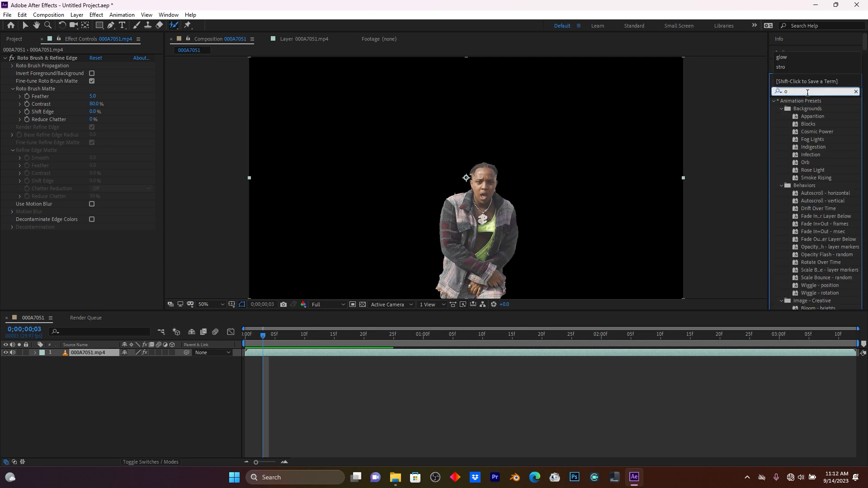
text(ff)
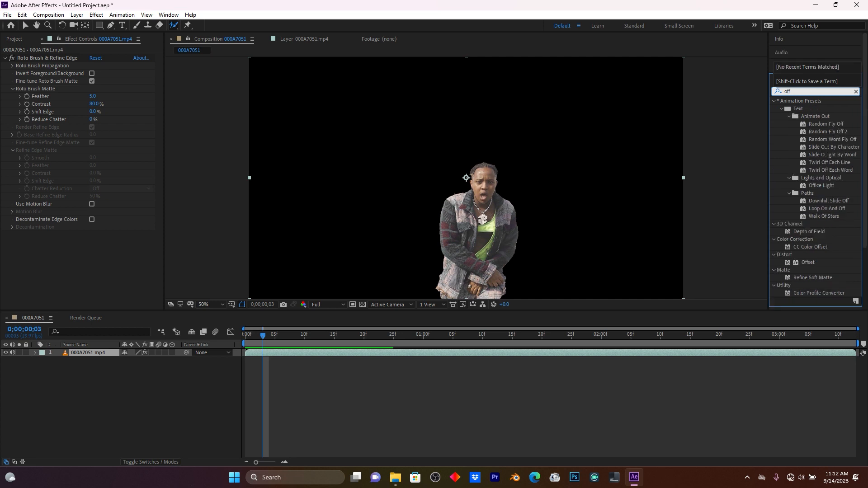
text(s)
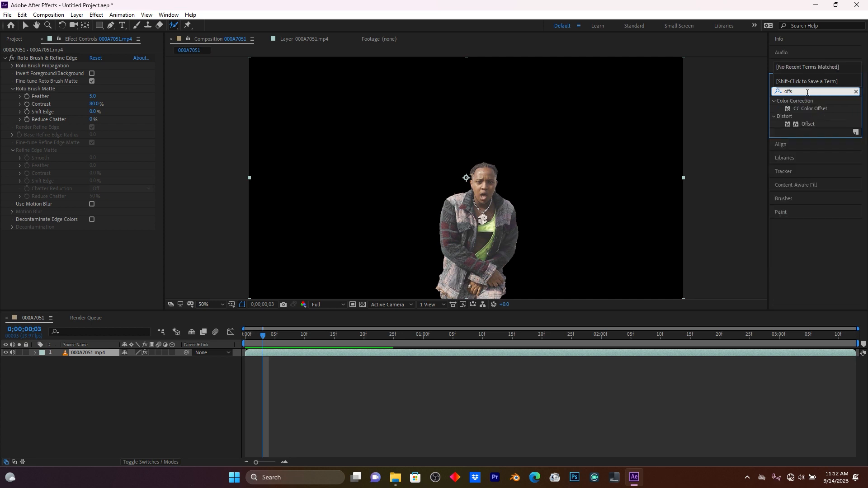
click(805, 123)
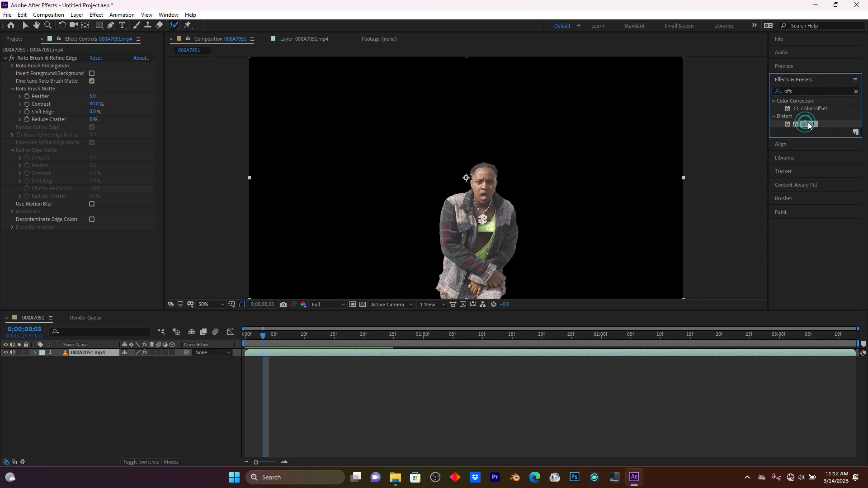
Duplicate the 000A7051.mp4 layer and delete the Roto Brush & Refine Edge effect from the lower copy
click(97, 355)
key(ctrl+d)
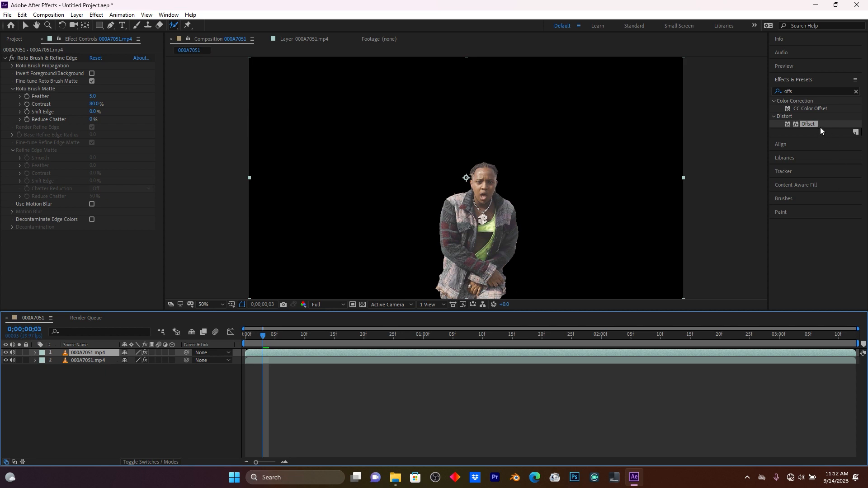
click(98, 361)
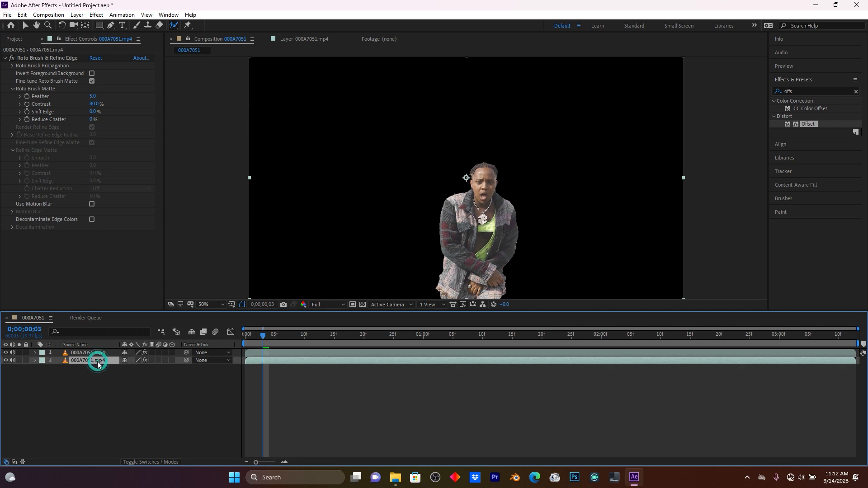
click(35, 361)
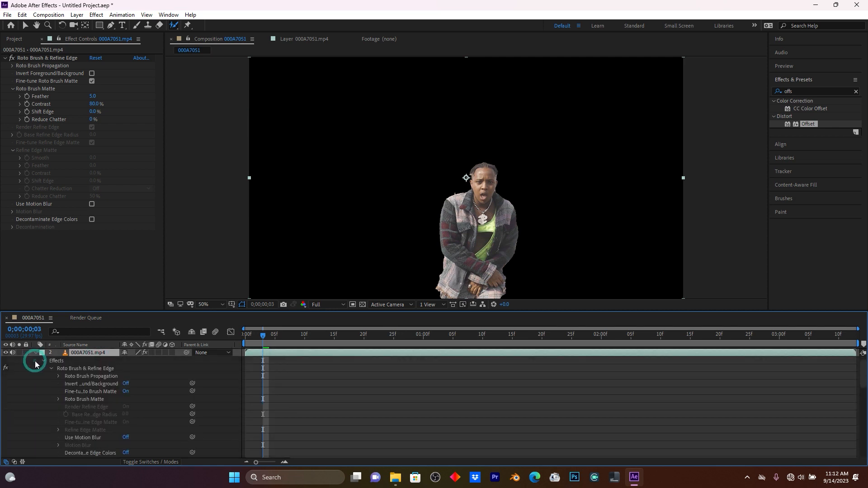
click(97, 369)
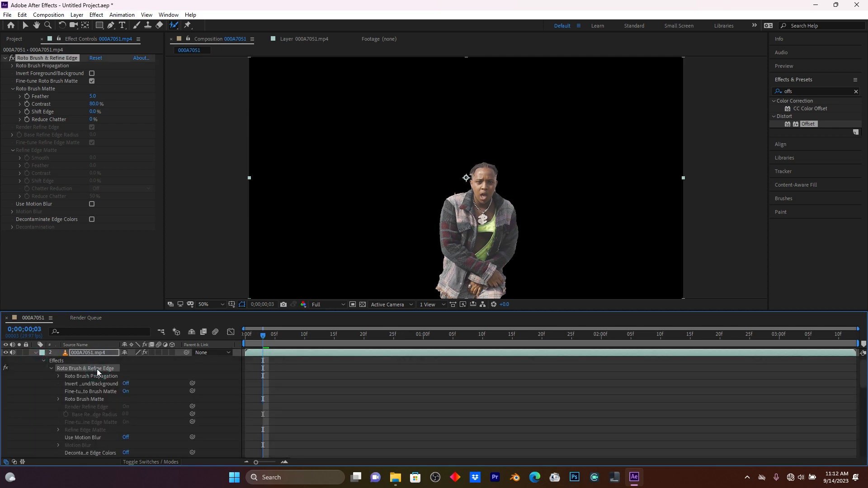
key(Delete)
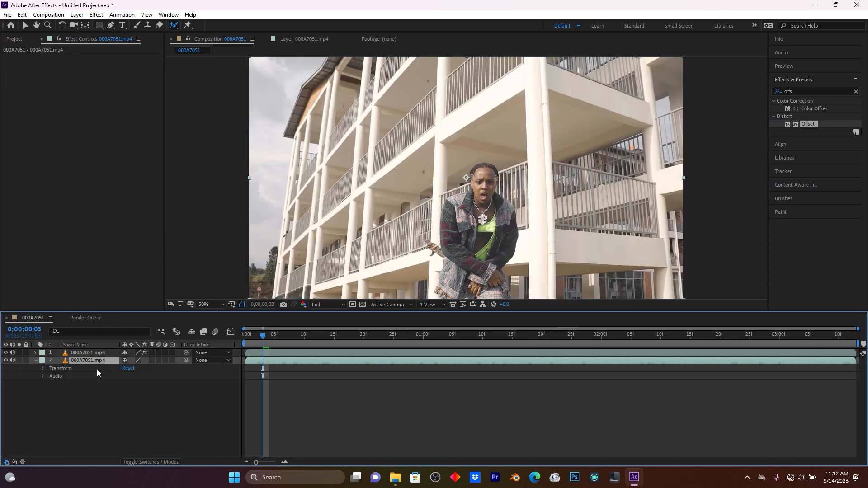
Apply the Offset effect to the lower 000A7051.mp4 layer and keyframe its Shift Center To at 0;00;00;03
click(91, 352)
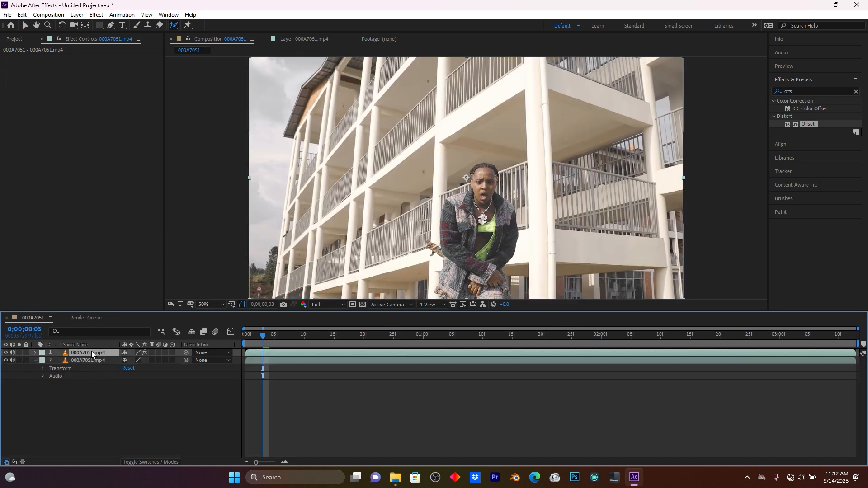
click(35, 361)
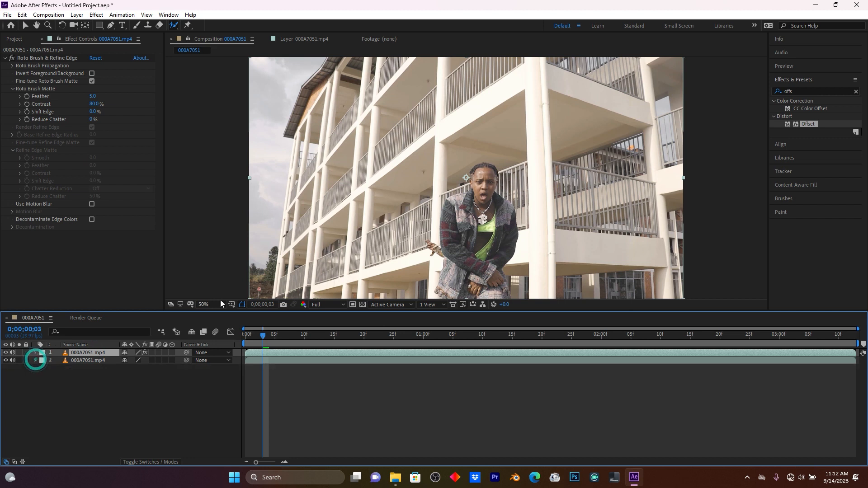
drag(814, 124, 88, 360)
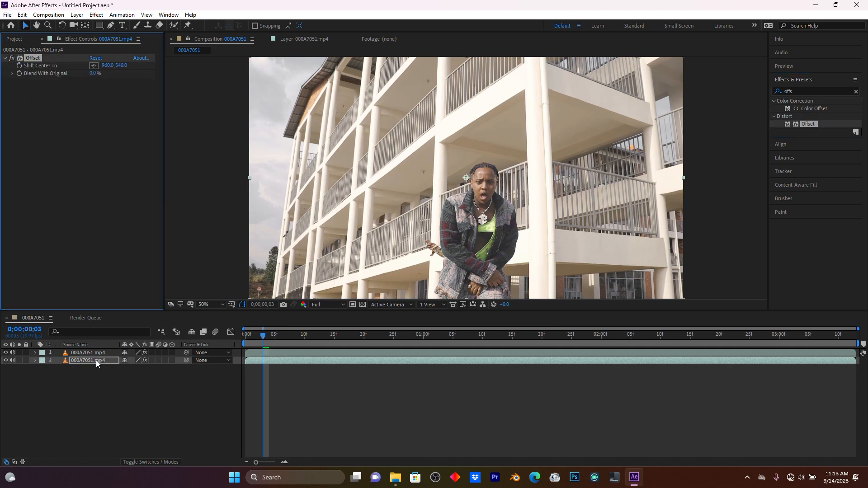
click(19, 66)
Set the lower layer's Shift Center To to 12481.0, 540.0 at 0;00;01;12
drag(264, 334, 493, 342)
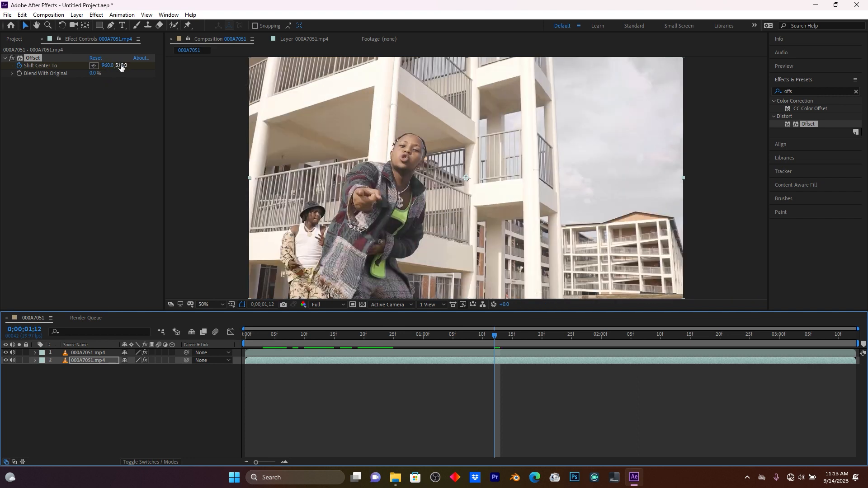
drag(107, 66, 815, 45)
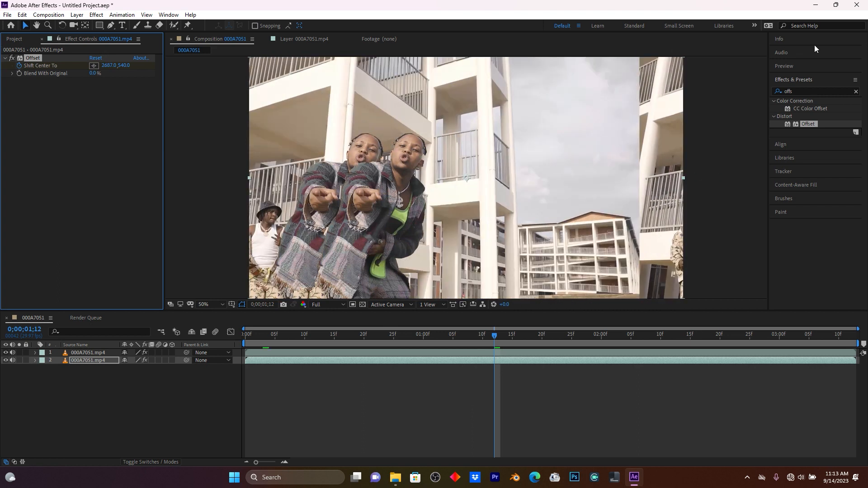
drag(107, 66, 589, 95)
drag(109, 69, 182, 81)
drag(107, 66, 2, 97)
drag(102, 61, 301, 72)
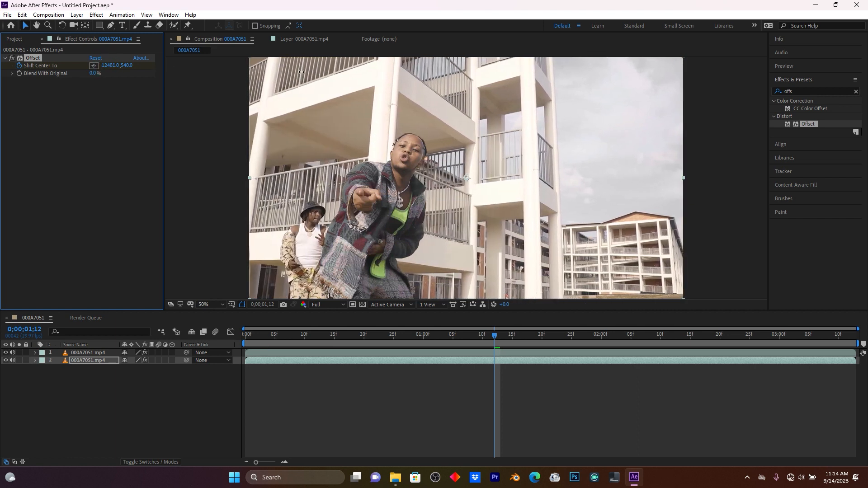
Play the composition repeatedly from the start to review the sliding background behind the cut-out man
drag(263, 337, 210, 335)
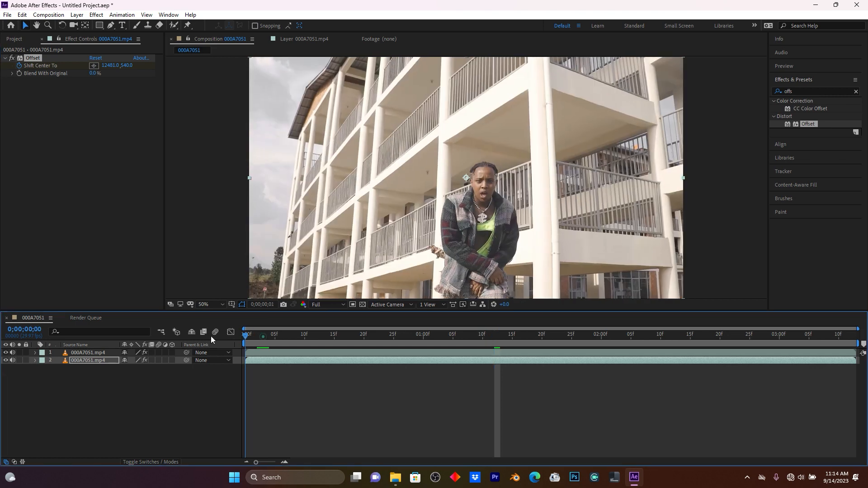
key(space)
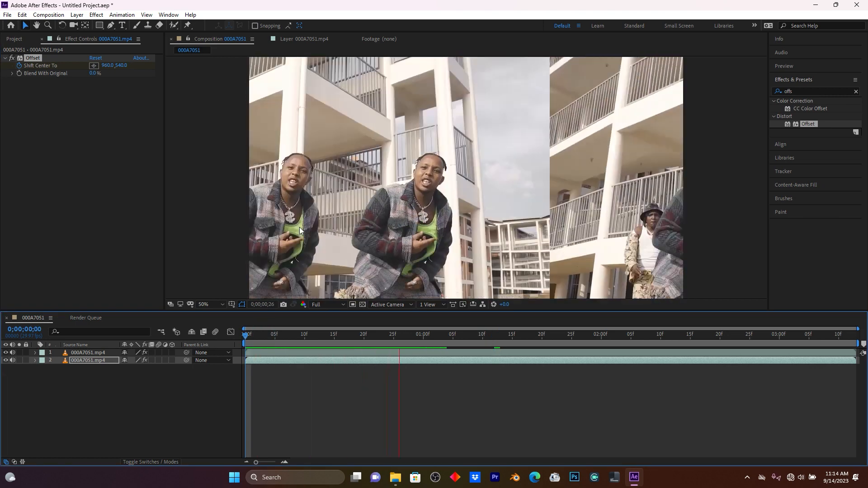
key(space)
drag(269, 333, 227, 336)
key(space)
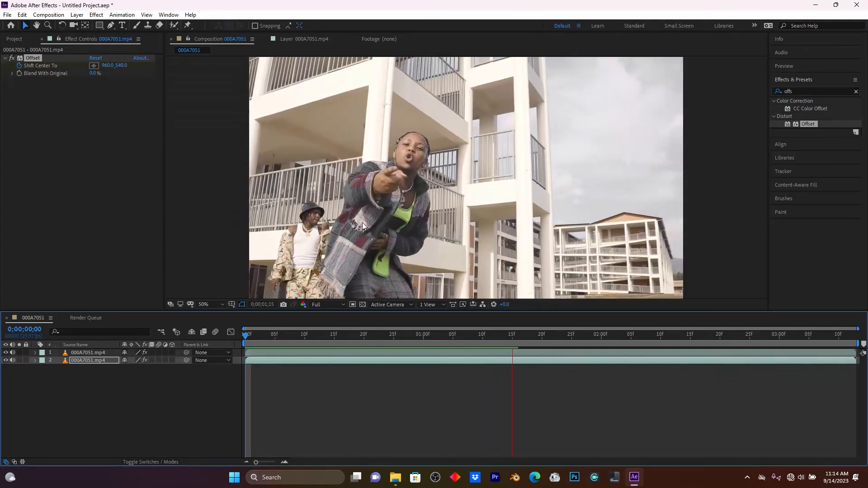
key(space)
drag(274, 337, 232, 338)
key(space)
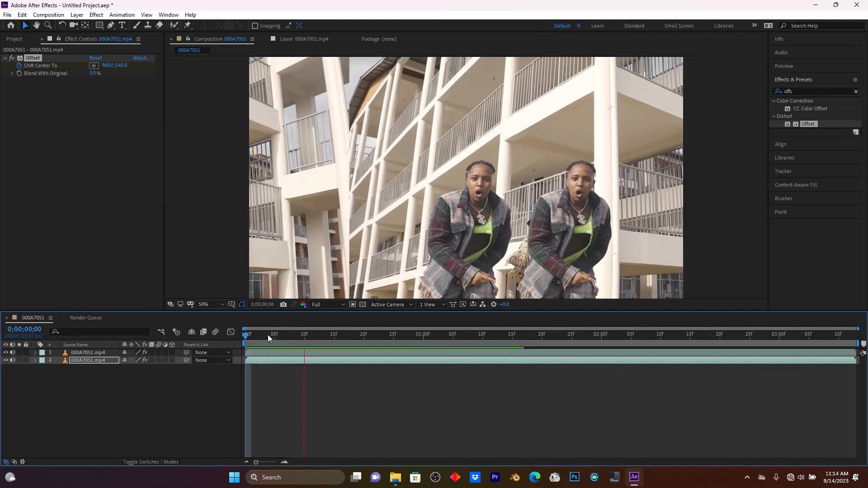
key(space)
drag(294, 338, 188, 335)
key(space)
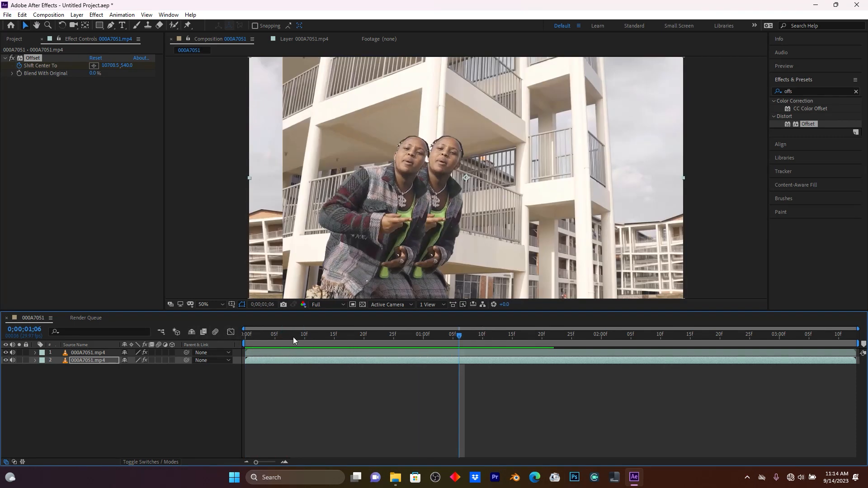
key(space)
Search the effects for "direct" and apply Directional Blur to the lower 000A7051.mp4 layer
click(809, 90)
key(ctrl+a)
text(di)
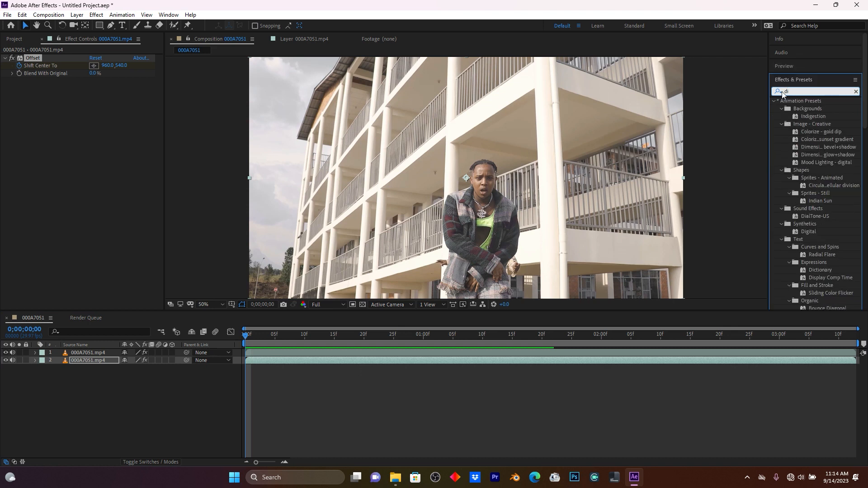
text(rect)
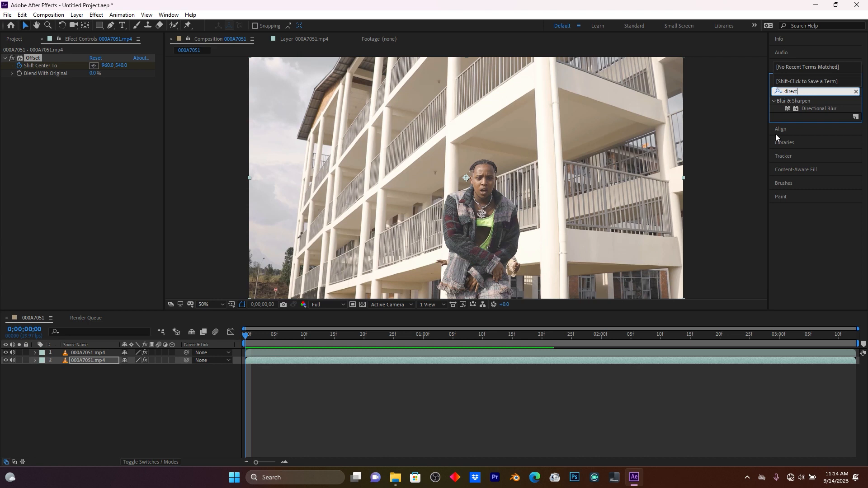
drag(820, 108, 86, 361)
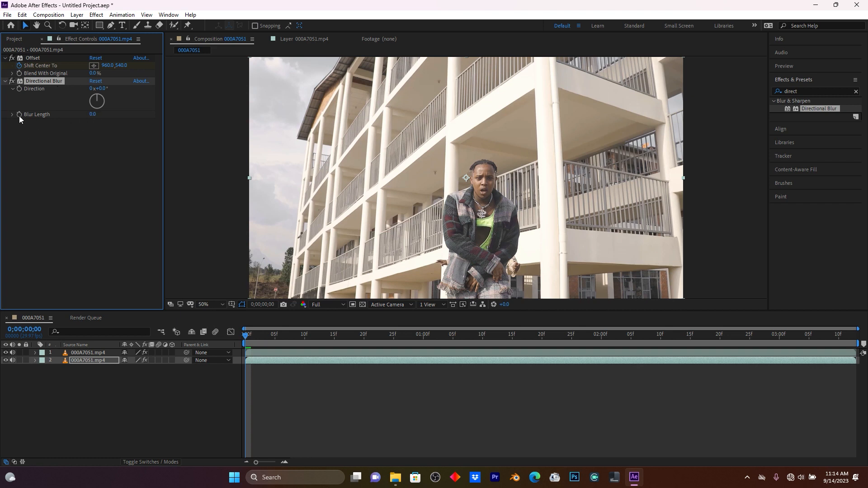
Keyframe the Directional Blur's Blur Length at 0;00;00;02 and set it to 62.2 at 0;00;00;04
key(space)
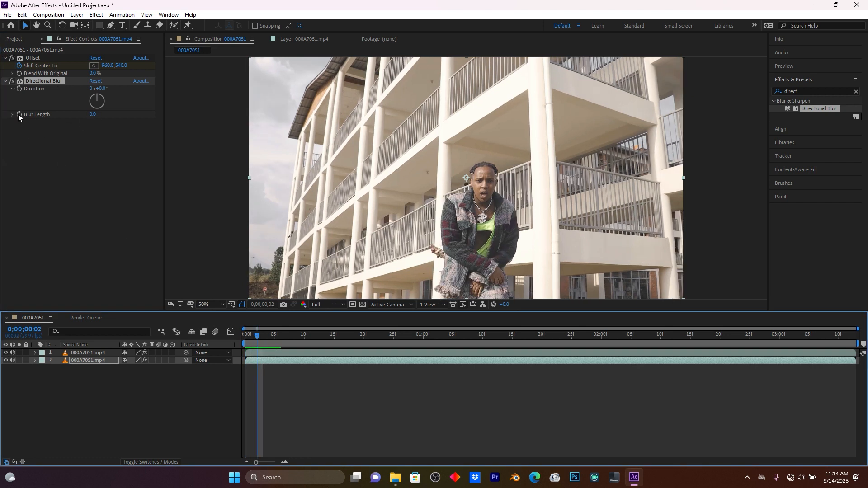
click(19, 114)
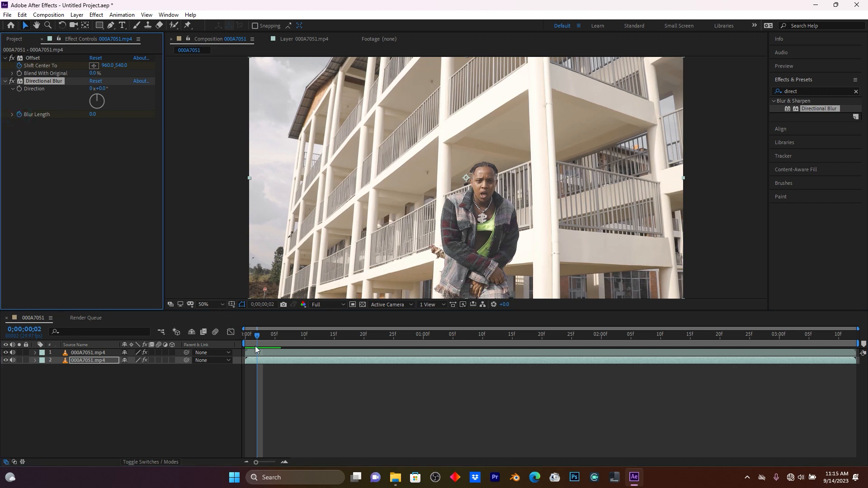
drag(260, 335, 267, 339)
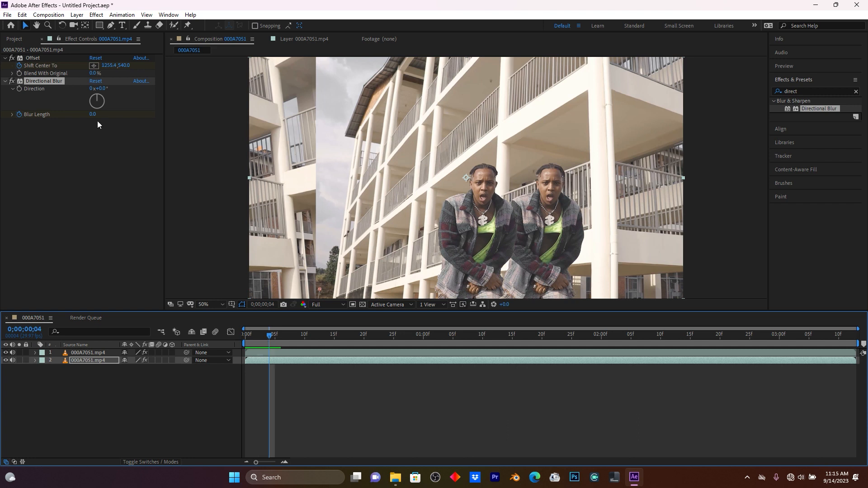
drag(92, 114, 381, 127)
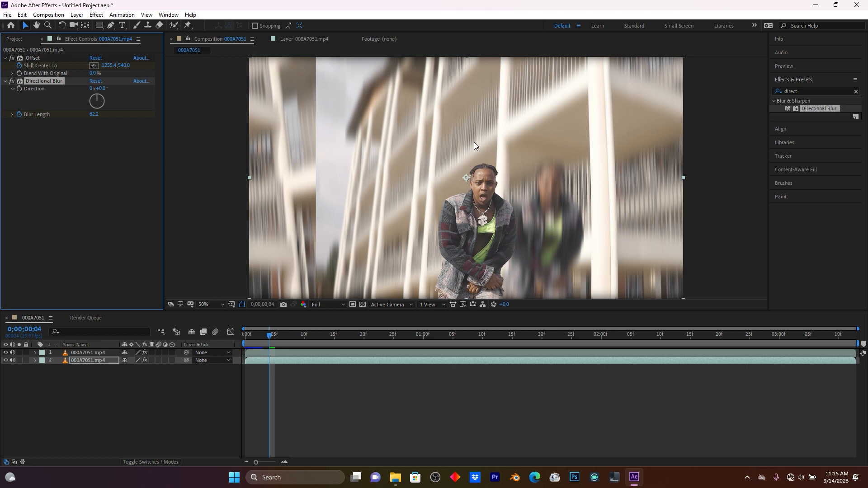
Set the Directional Blur's direction to 90° so the background blurs horizontally
mouse_move(102, 96)
mouse_down()
mouse_move(110, 117)
mouse_move(114, 104)
mouse_up()
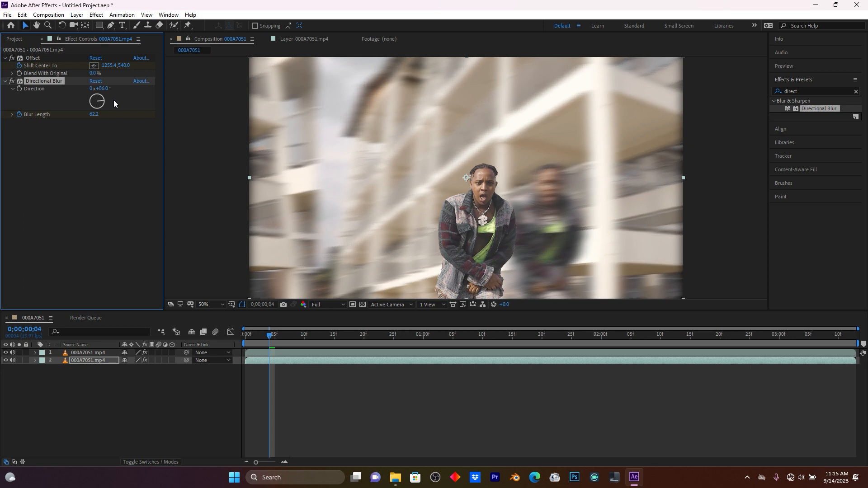
click(102, 88)
text(90)
key(Return)
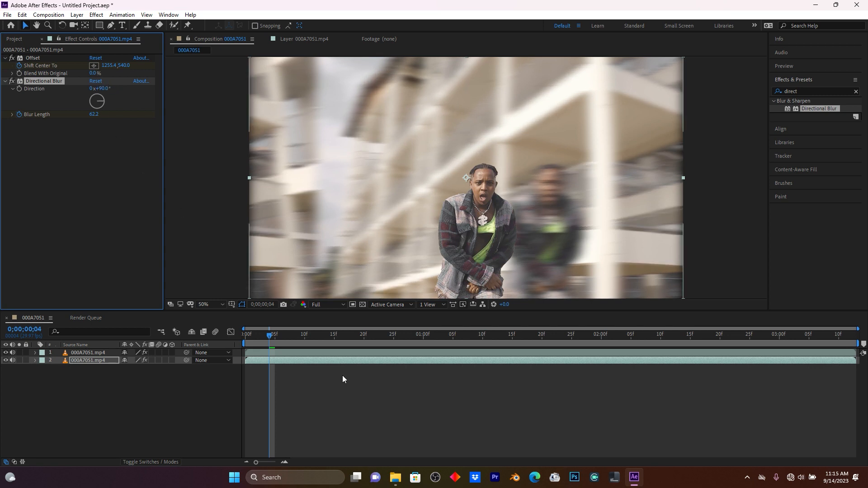
Play the composition from the start to review the blurred, moving background behind the man
drag(257, 334, 198, 335)
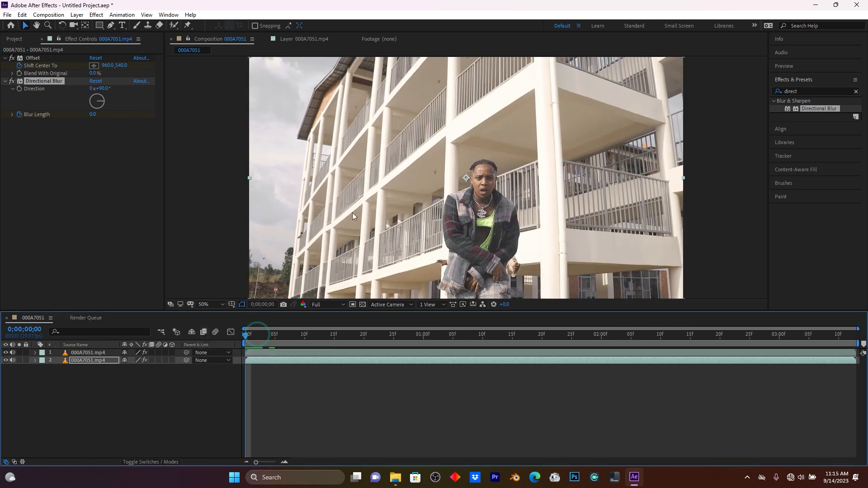
key(space)
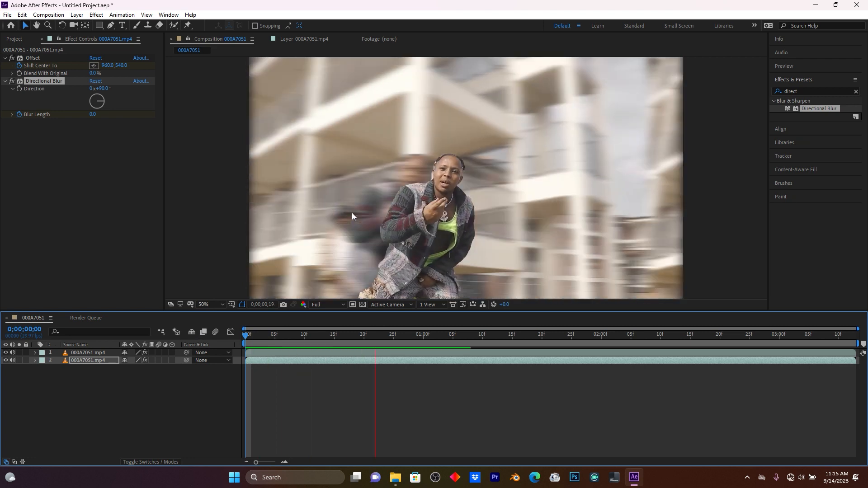
key(space)
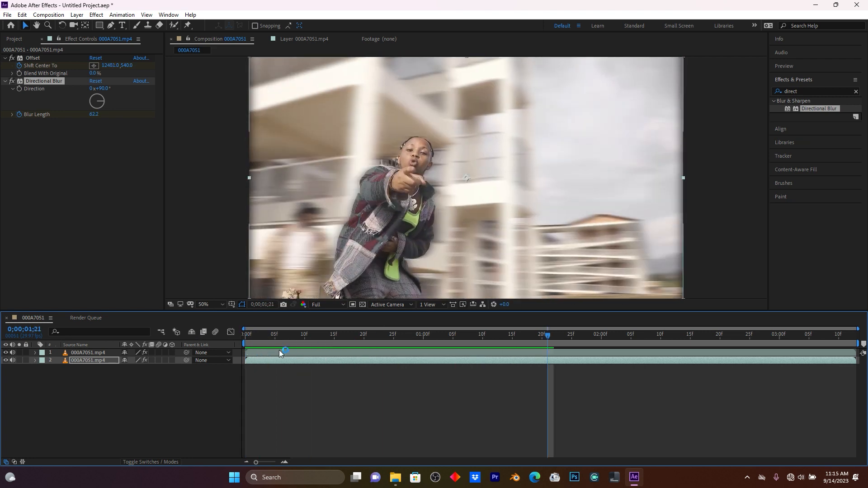
drag(275, 335, 247, 335)
key(space)
key(space)
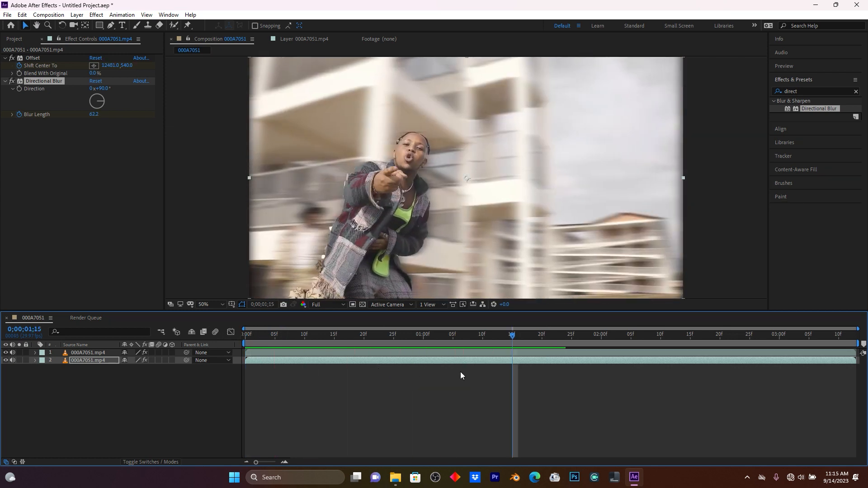
Play the composition from 0;00;00;27 to check where the sliding, blurred background comes to rest
drag(508, 335, 409, 343)
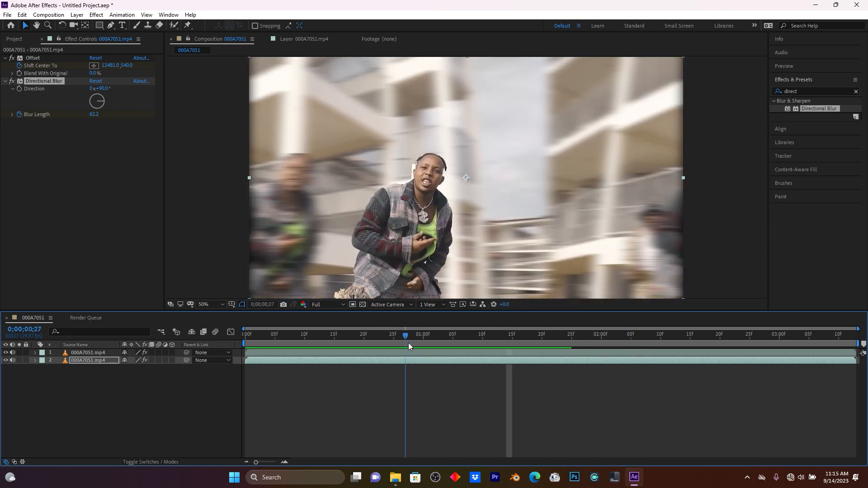
key(space)
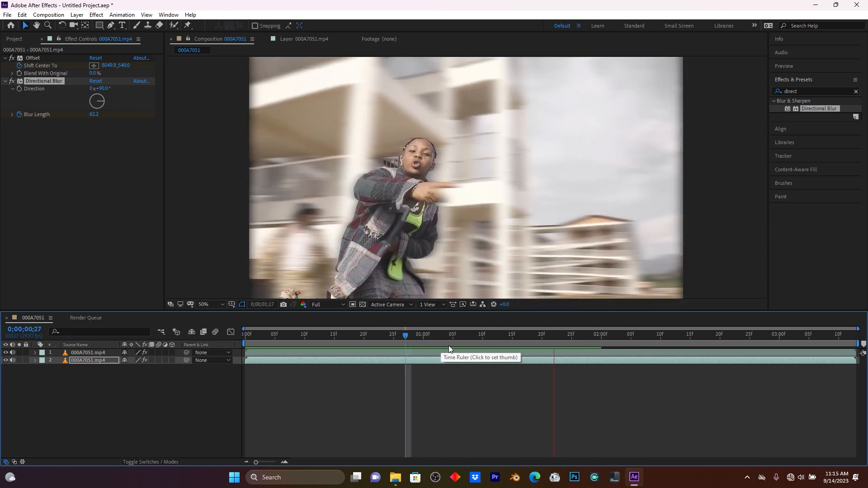
key(space)
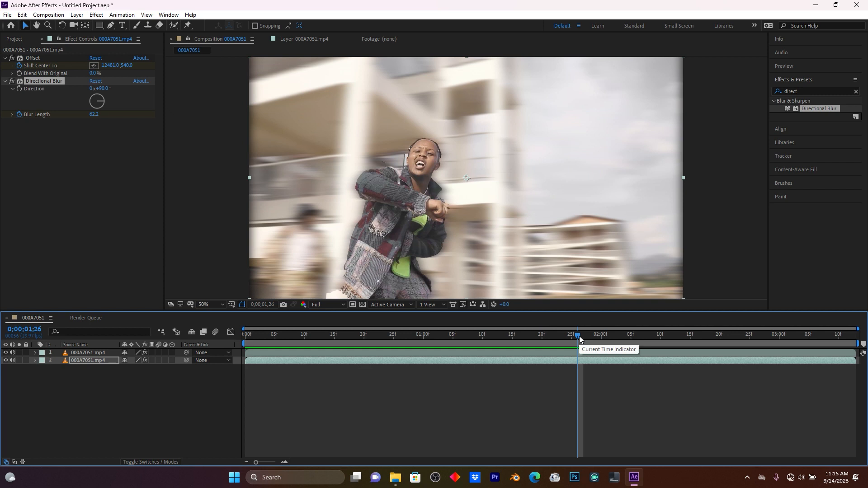
Move the lower layer's last Offset Shift Center To keyframe to 0;00;02;05
click(35, 361)
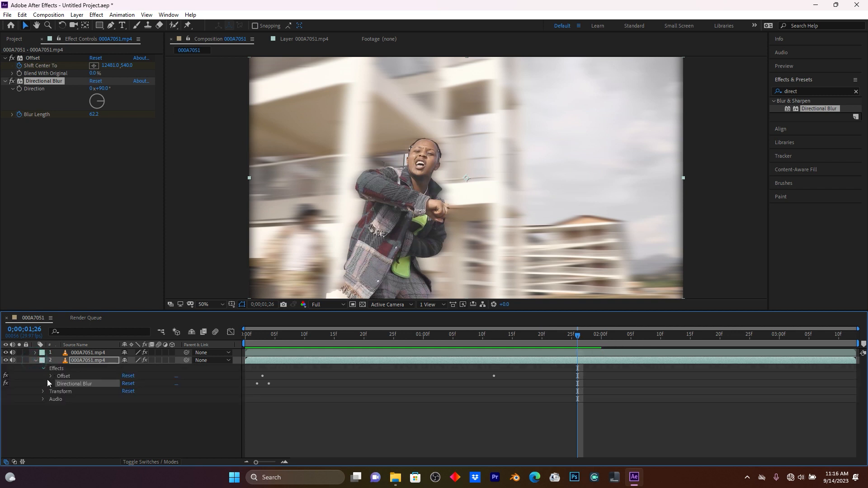
click(51, 376)
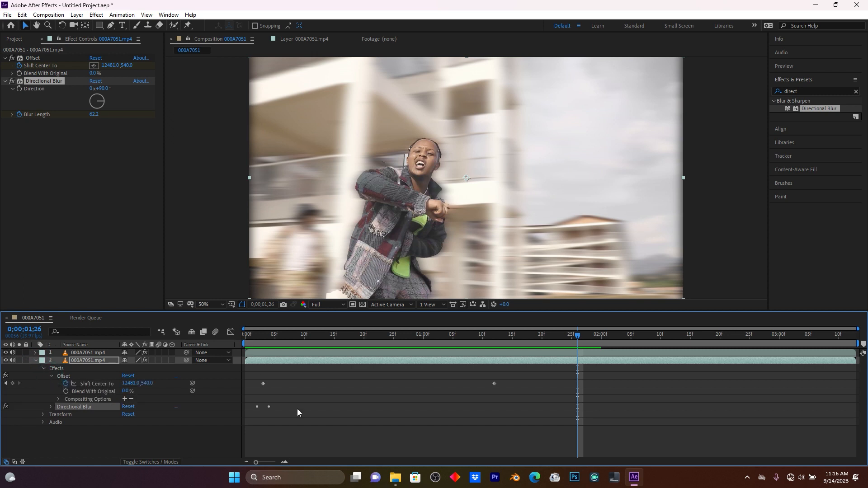
drag(493, 383, 627, 383)
drag(576, 335, 632, 335)
click(632, 335)
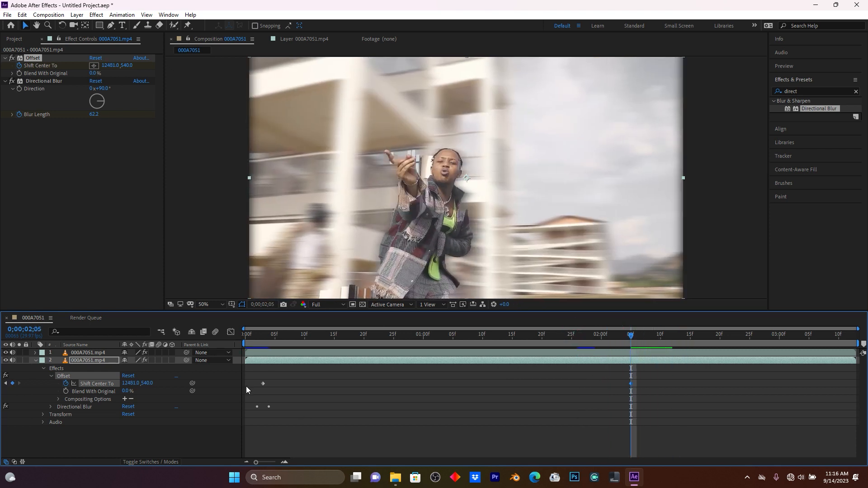
Apply Easy Ease to both Shift Center To keyframes of the Offset effect
drag(253, 376, 656, 394)
right_click(263, 383)
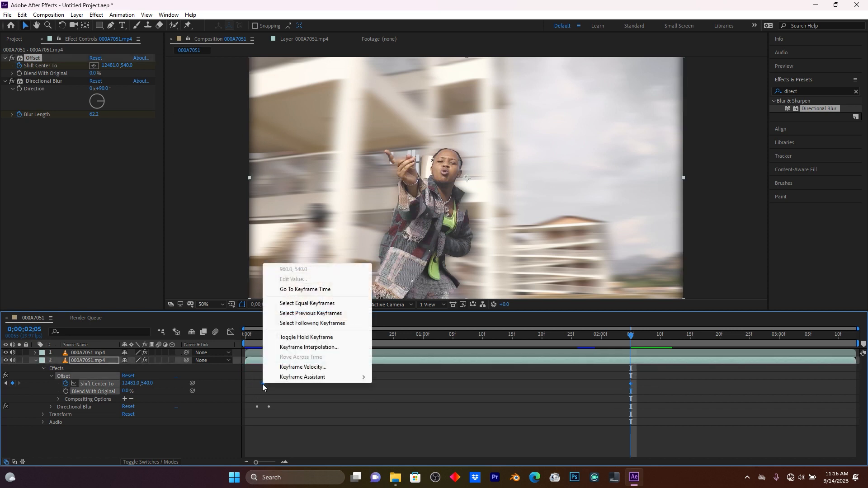
mouse_move(315, 380)
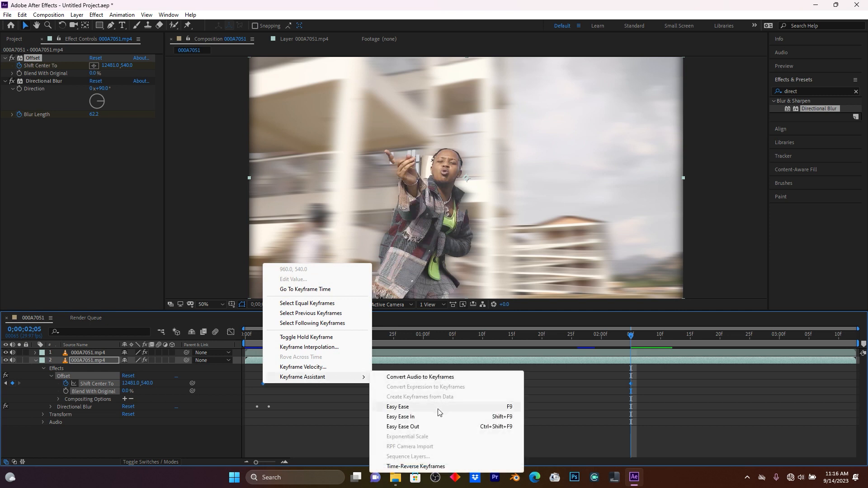
click(407, 407)
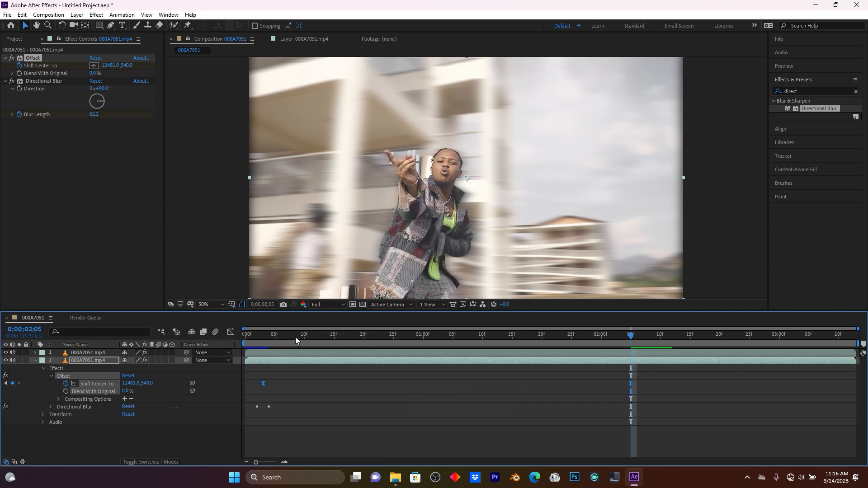
Add a Directional Blur Blur Length keyframe at 0;00;02;04 and set the Blur Length to 0 at 0;00;02;05
drag(296, 340, 153, 336)
drag(498, 333, 631, 341)
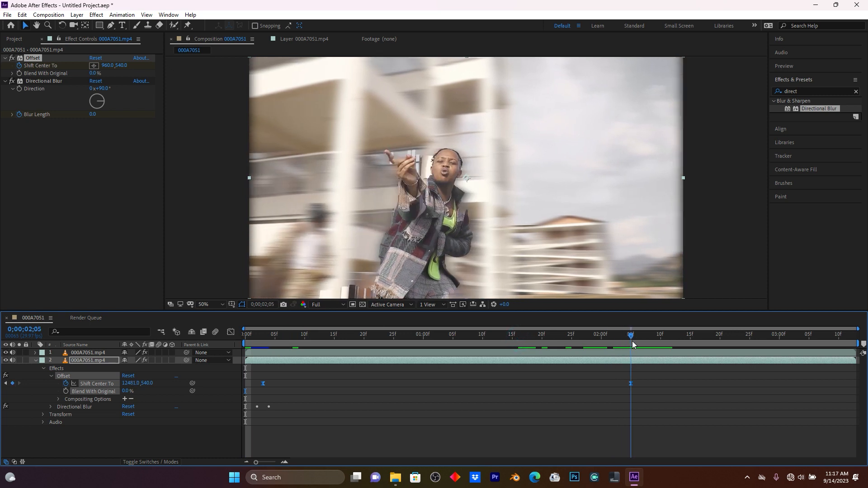
drag(631, 343, 626, 344)
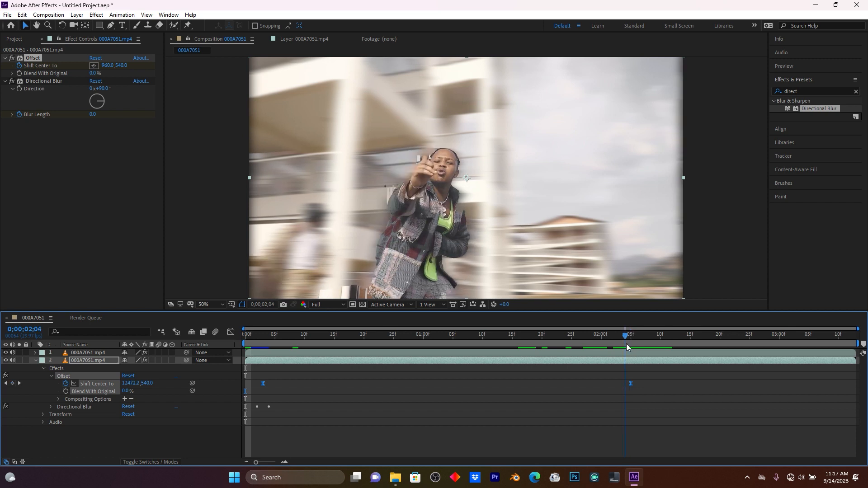
click(50, 406)
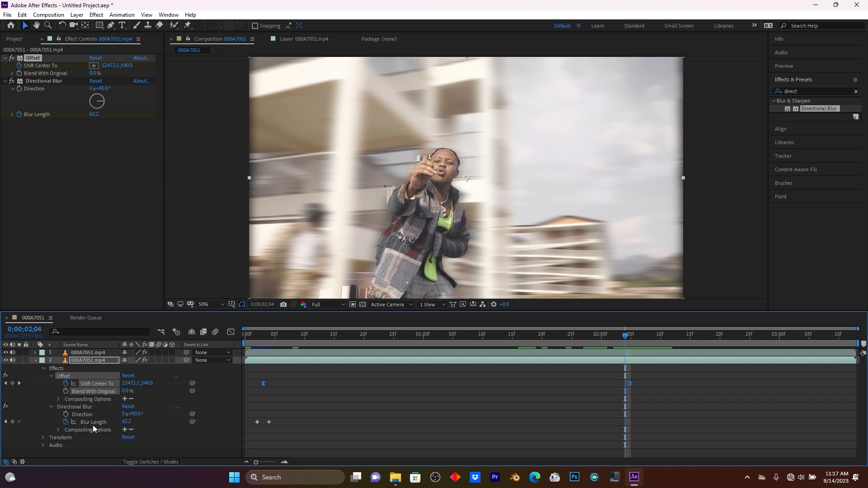
click(12, 421)
drag(625, 336, 630, 339)
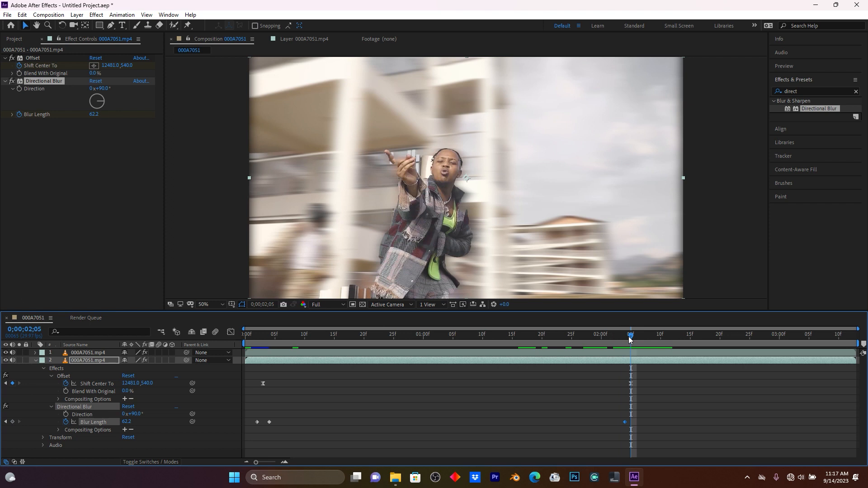
click(126, 421)
click(185, 439)
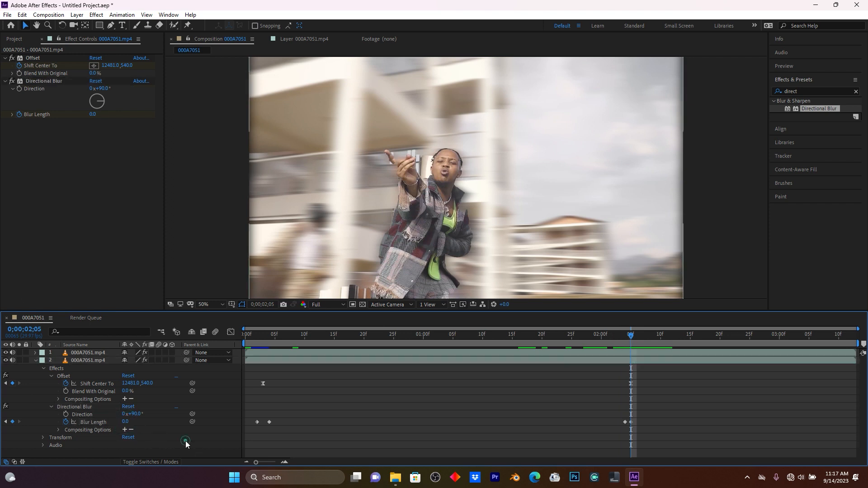
Play the composition from the start to review the eased background slide and the blur ending
drag(273, 337, 221, 328)
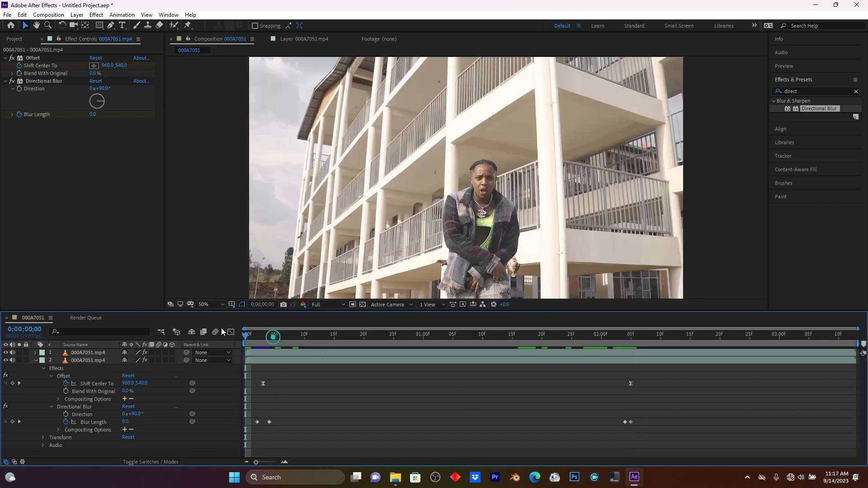
key(space)
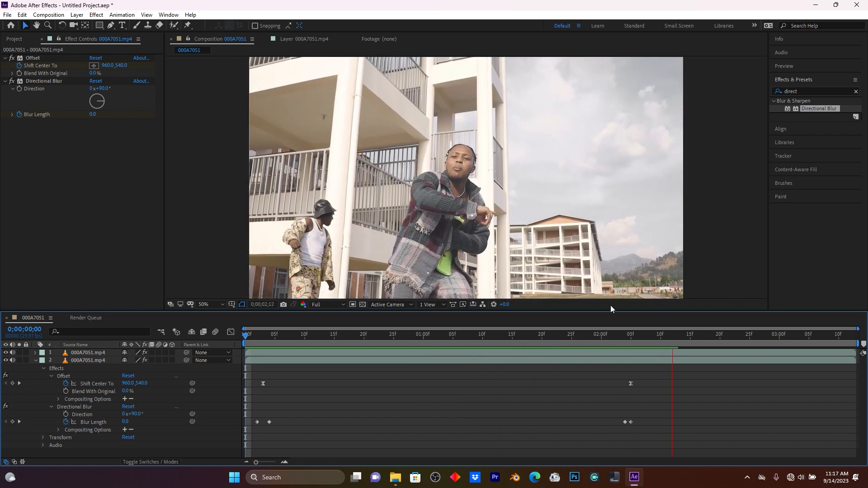
key(space)
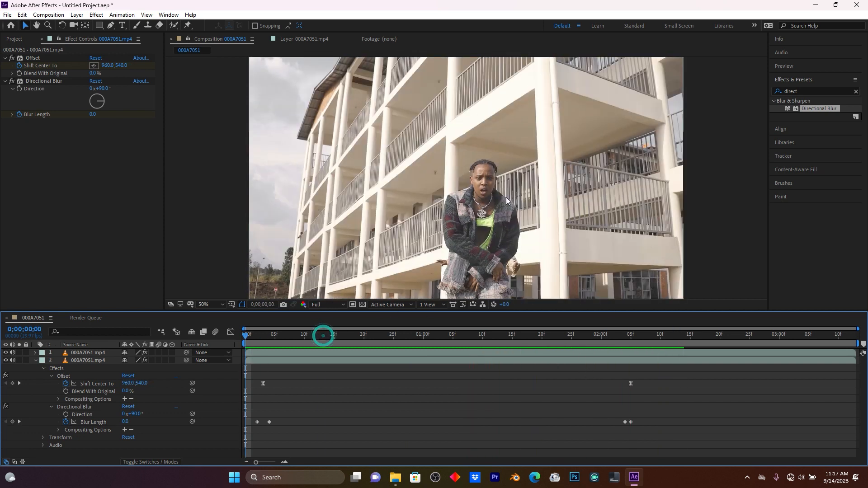
key(space)
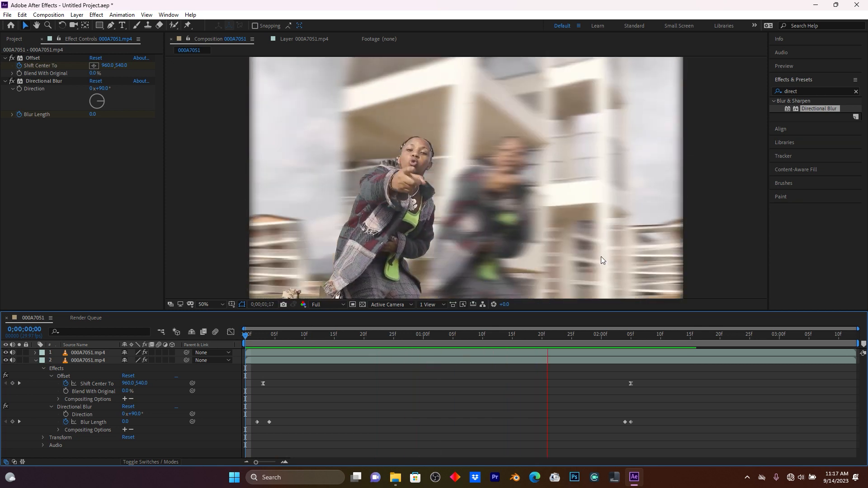
key(space)
Shift the final Shift Center To keyframe and the last two Blur Length keyframes earlier, ending at 0;00;01;20, and preview the result
drag(639, 410, 645, 432)
drag(632, 384, 543, 387)
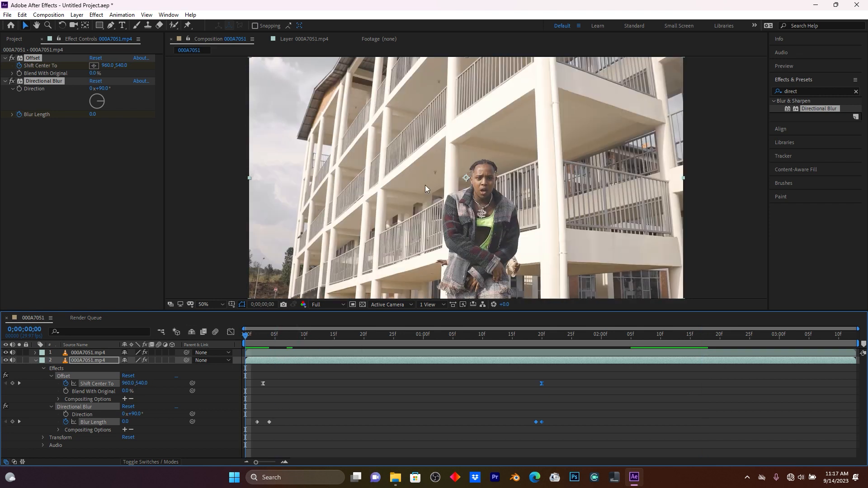
key(space)
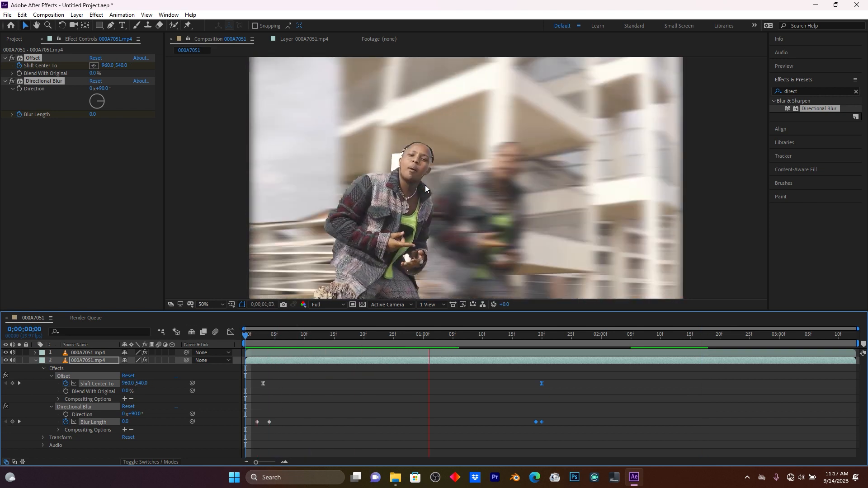